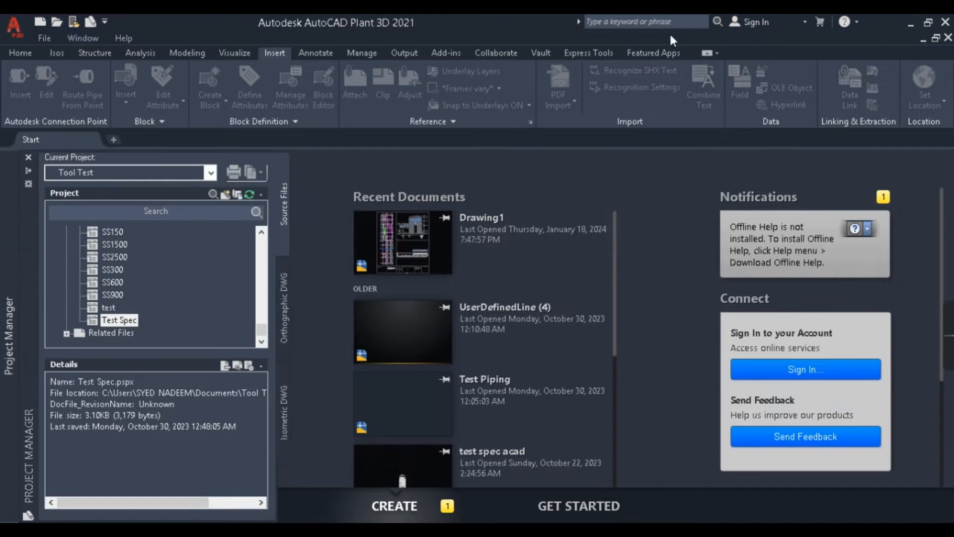
Step: Look through the pipe specs listed in the Tool Test project
{"action": "mouse_move", "coordinate": [4, 236]}
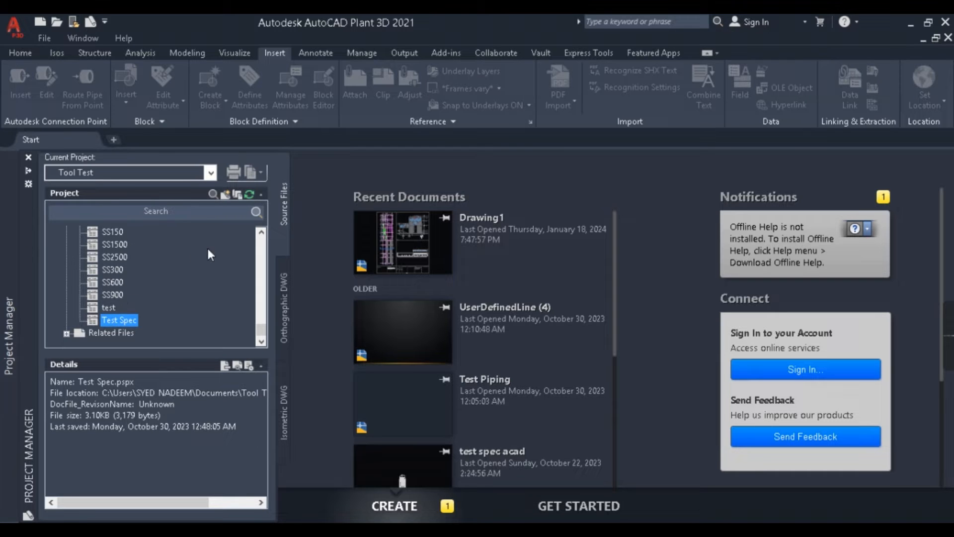
{"action": "left_click", "coordinate": [262, 234]}
{"action": "left_click", "coordinate": [261, 233]}
{"action": "left_click", "coordinate": [262, 233]}
{"action": "left_click", "coordinate": [262, 233]}
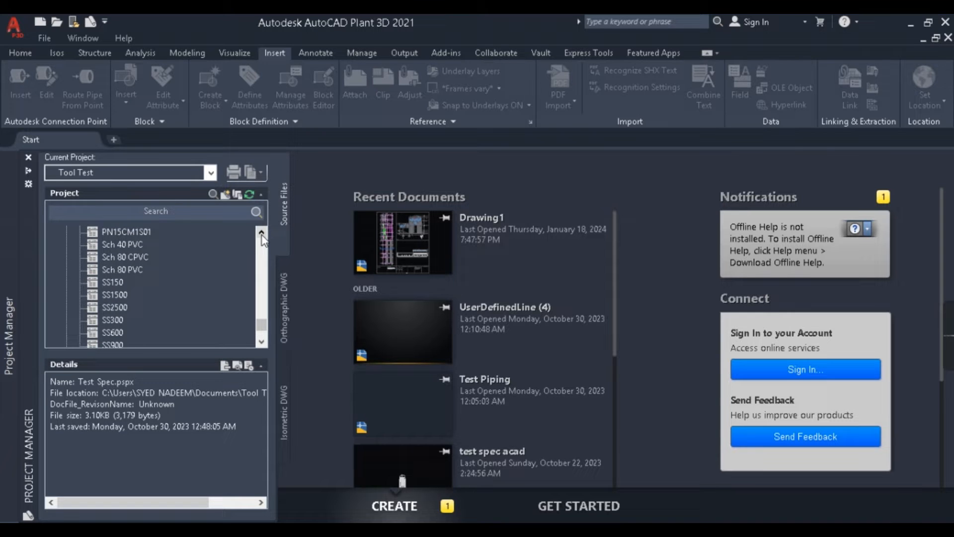
{"action": "left_click", "coordinate": [261, 342]}
{"action": "left_click", "coordinate": [261, 342]}
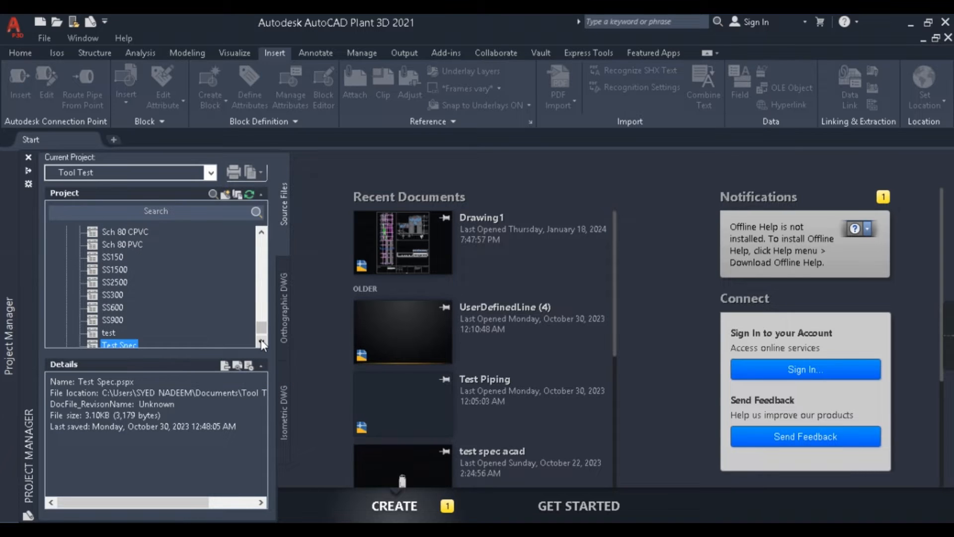
{"action": "left_click", "coordinate": [262, 342]}
{"action": "left_click", "coordinate": [262, 342]}
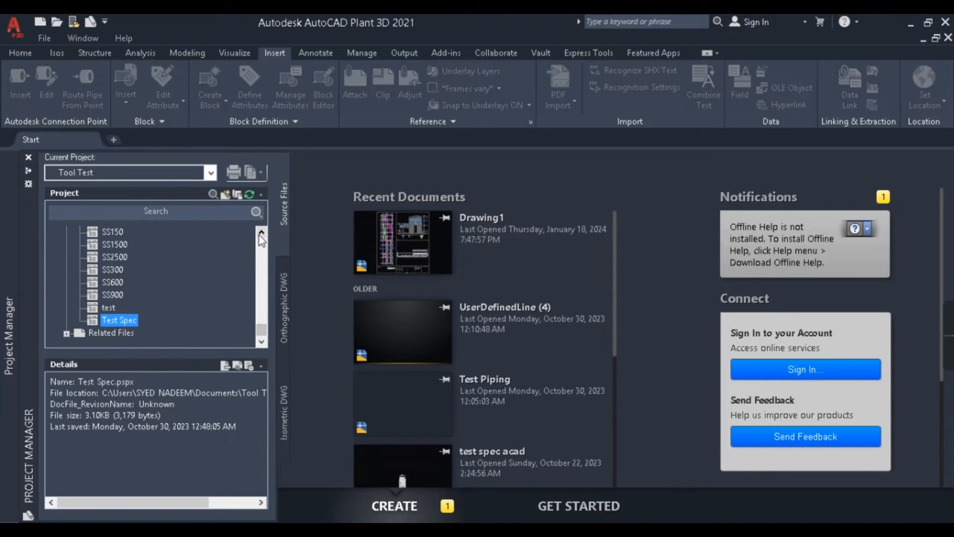
{"action": "scroll", "coordinate": [174, 288], "scroll_direction": "up", "scroll_amount": 10}
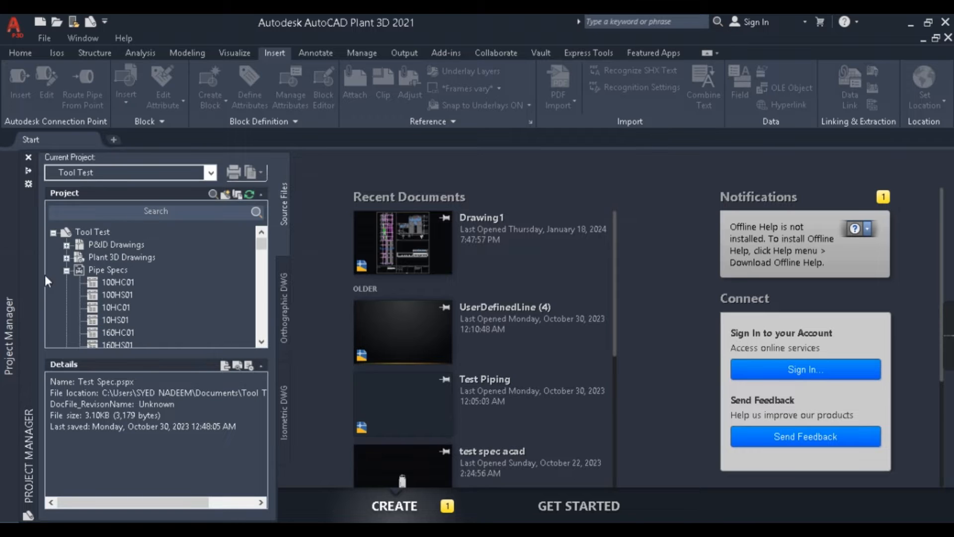
{"action": "left_click", "coordinate": [66, 270]}
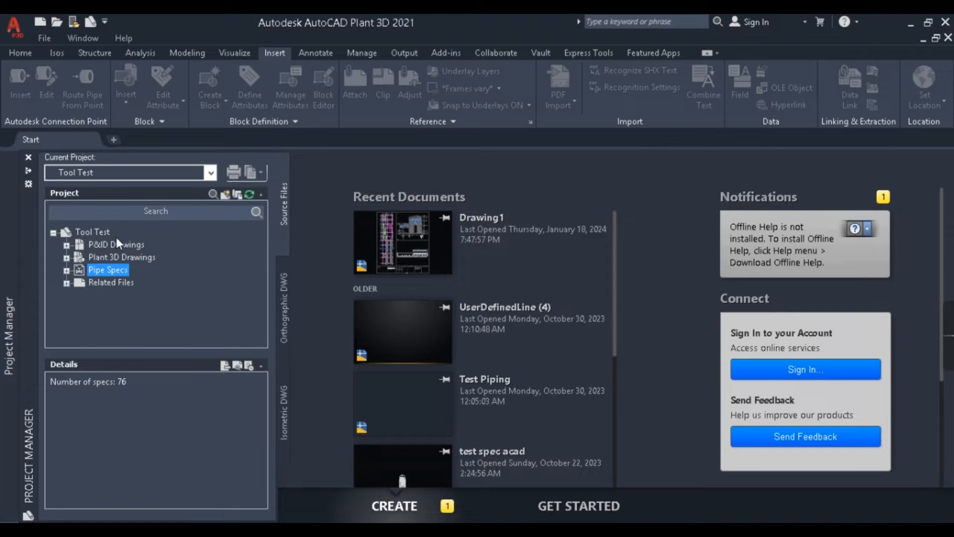
{"action": "left_click", "coordinate": [66, 271]}
Step: Open the Test Spec pipe spec of the Tool Test project for editing in the Spec Editor
{"action": "scroll", "coordinate": [116, 284], "scroll_direction": "down", "scroll_amount": 8}
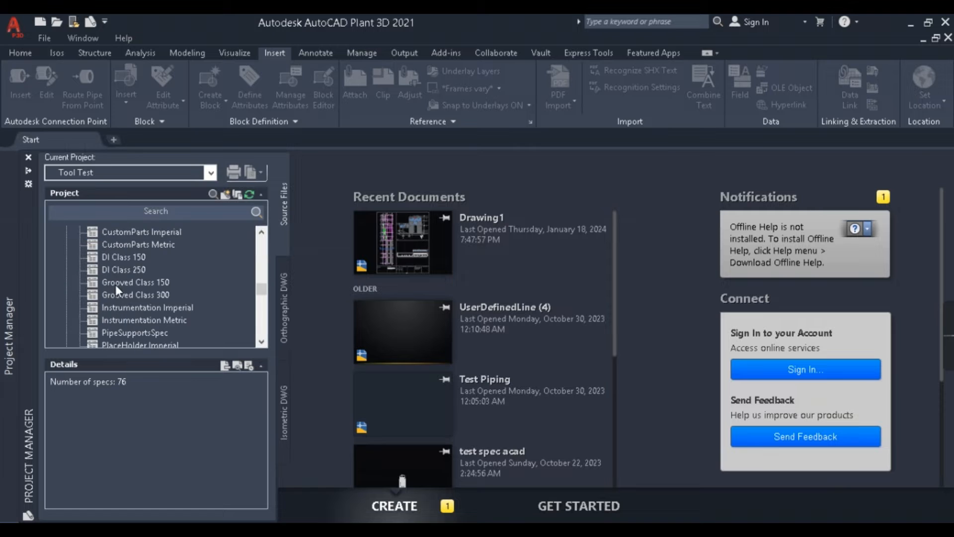
{"action": "scroll", "coordinate": [117, 287], "scroll_direction": "down", "scroll_amount": 5}
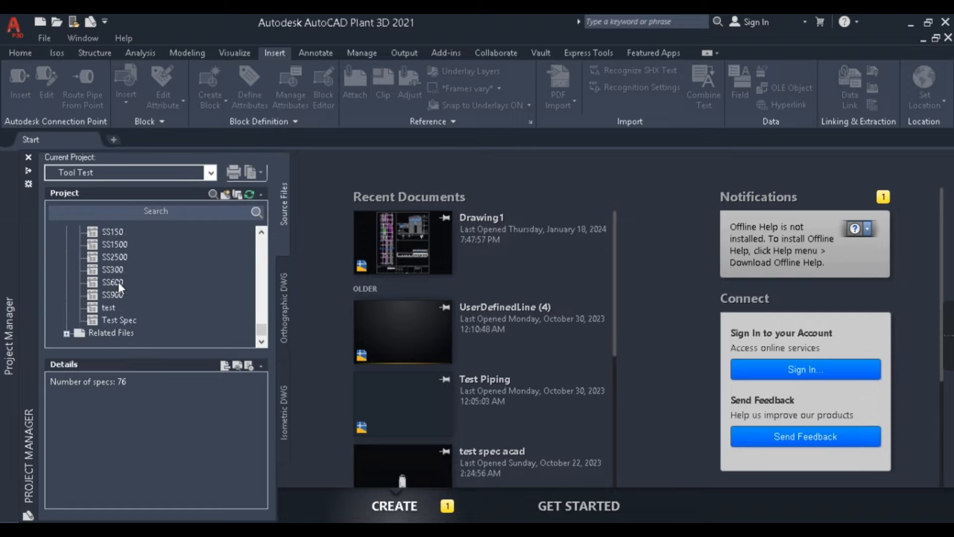
{"action": "left_click", "coordinate": [118, 320]}
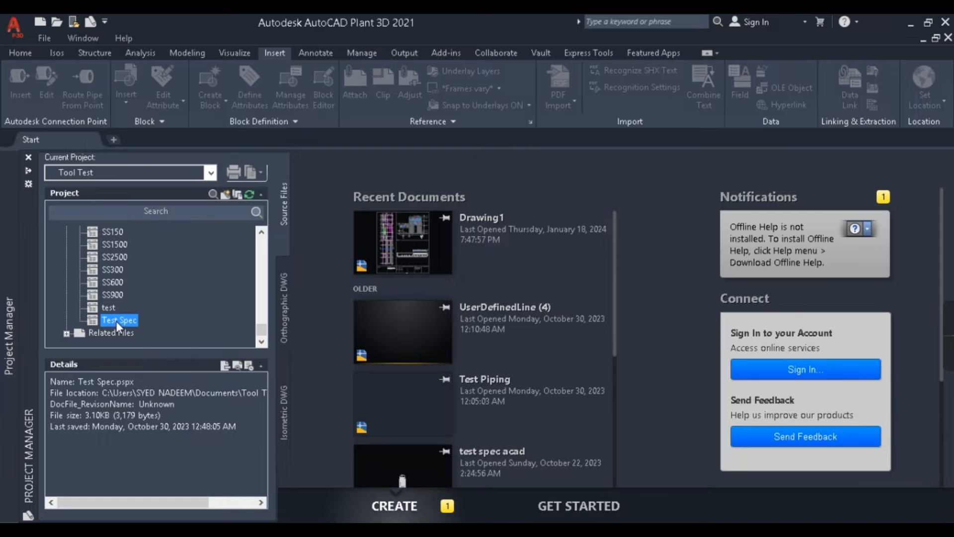
{"action": "right_click", "coordinate": [117, 323]}
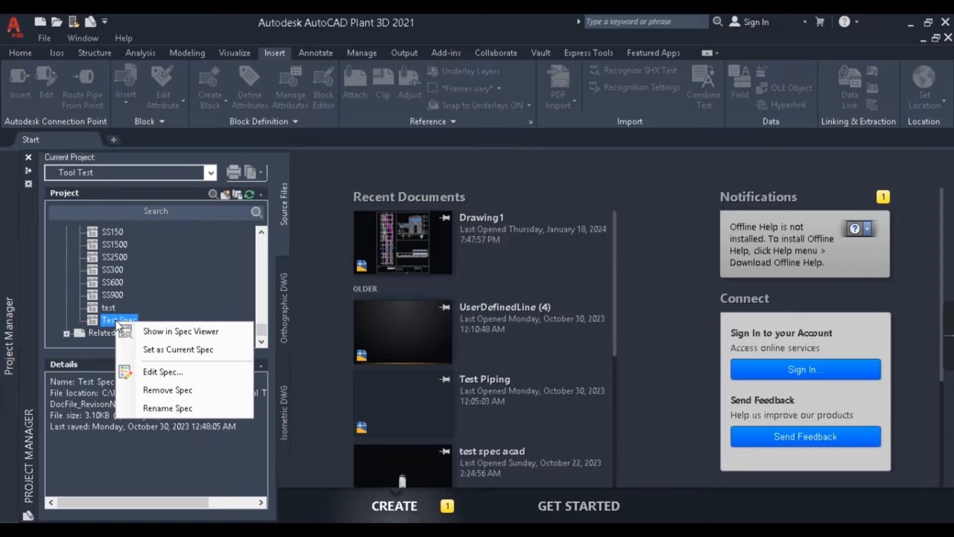
{"action": "left_click", "coordinate": [170, 373]}
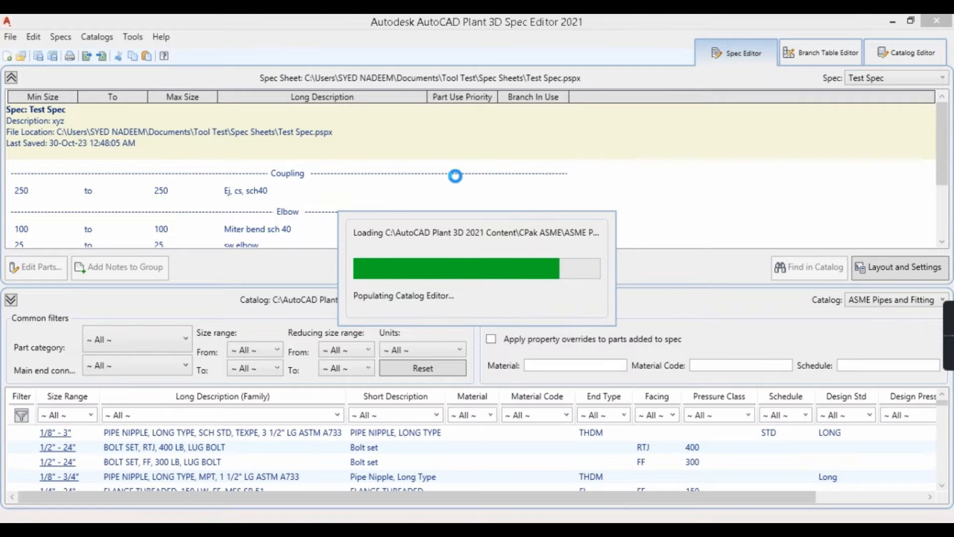
Step: Switch to the Catalog Editor and load the ASME Valves Catalog
{"action": "scroll", "coordinate": [393, 215], "scroll_direction": "down", "scroll_amount": 2}
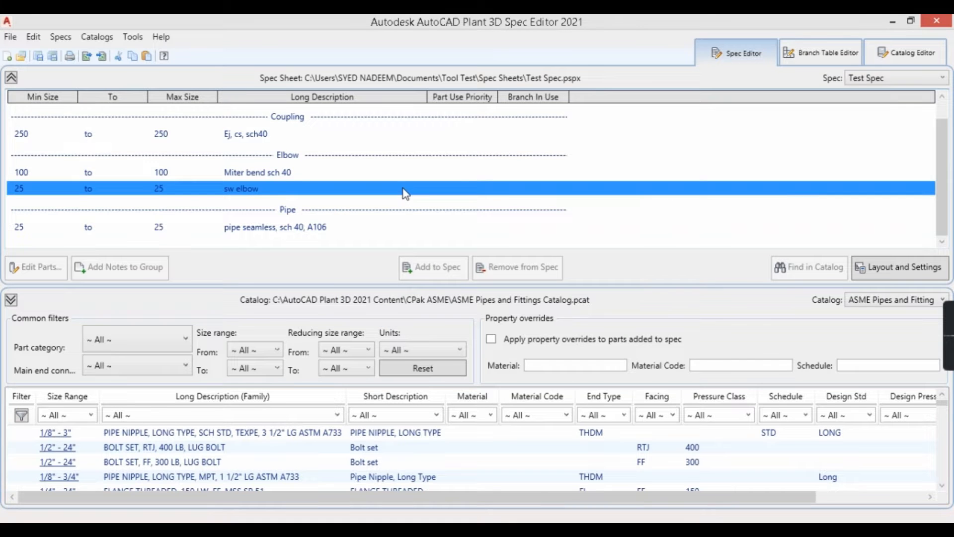
{"action": "scroll", "coordinate": [473, 174], "scroll_direction": "up", "scroll_amount": 2}
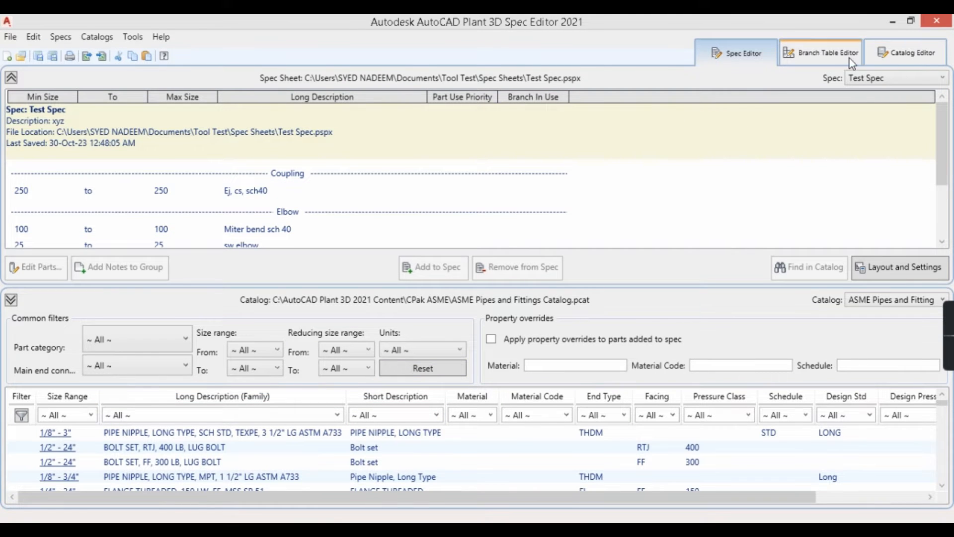
{"action": "left_click", "coordinate": [907, 55]}
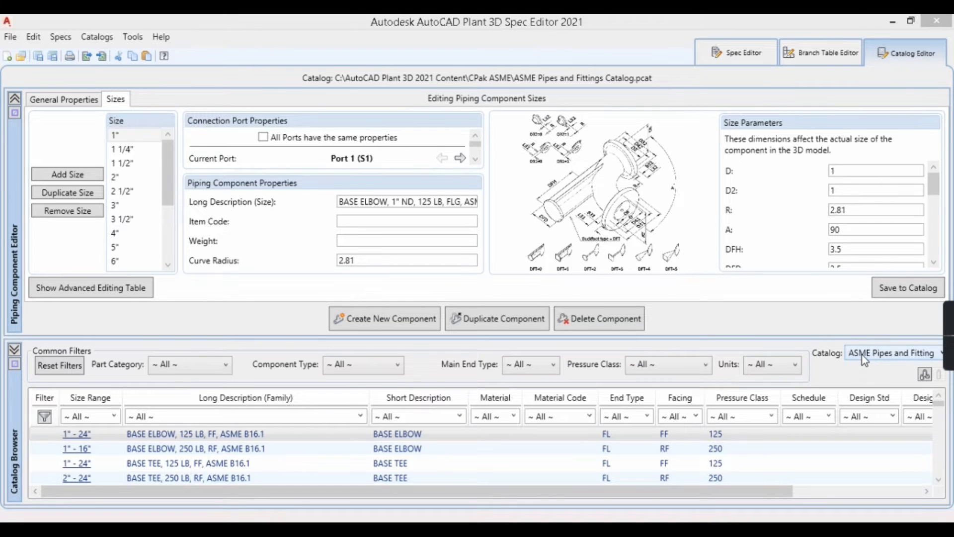
{"action": "left_click", "coordinate": [886, 353]}
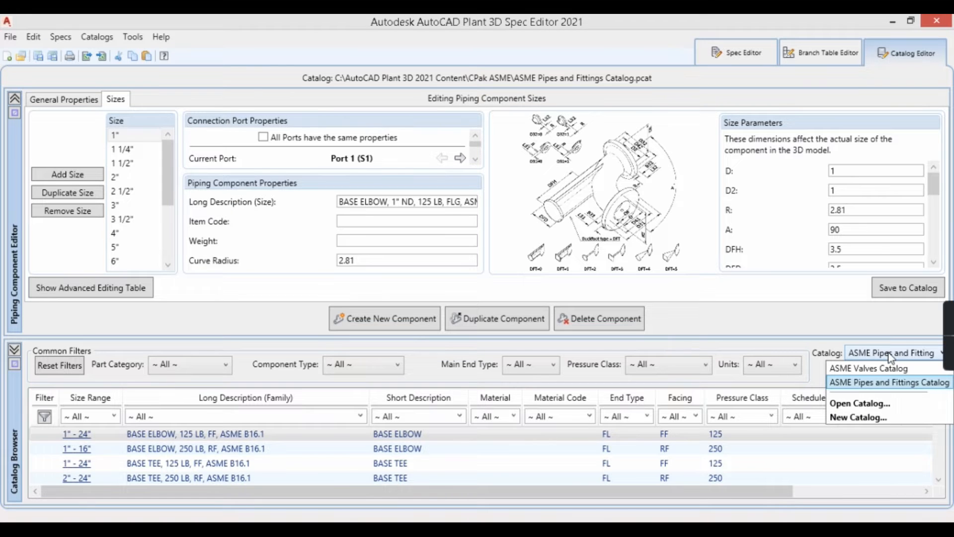
{"action": "left_click", "coordinate": [822, 340]}
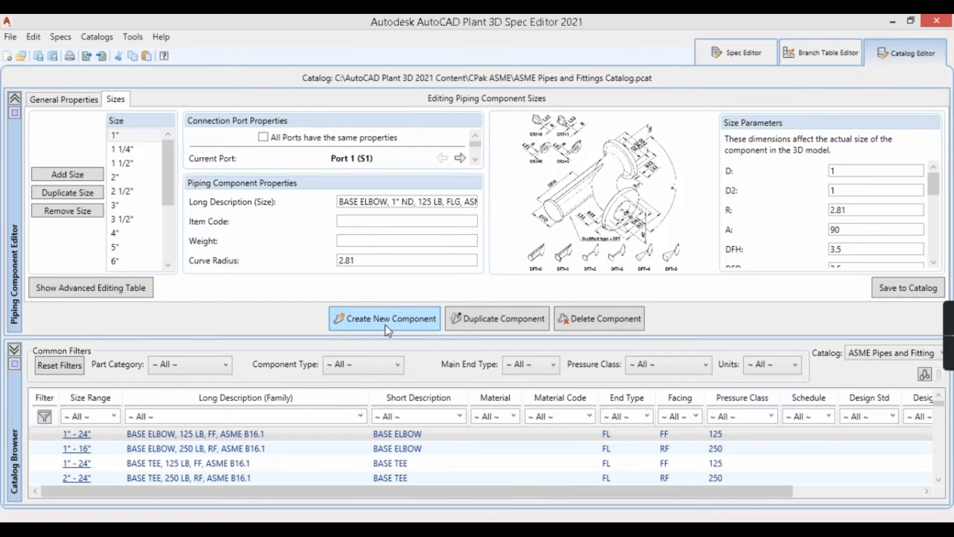
{"action": "left_click", "coordinate": [897, 354]}
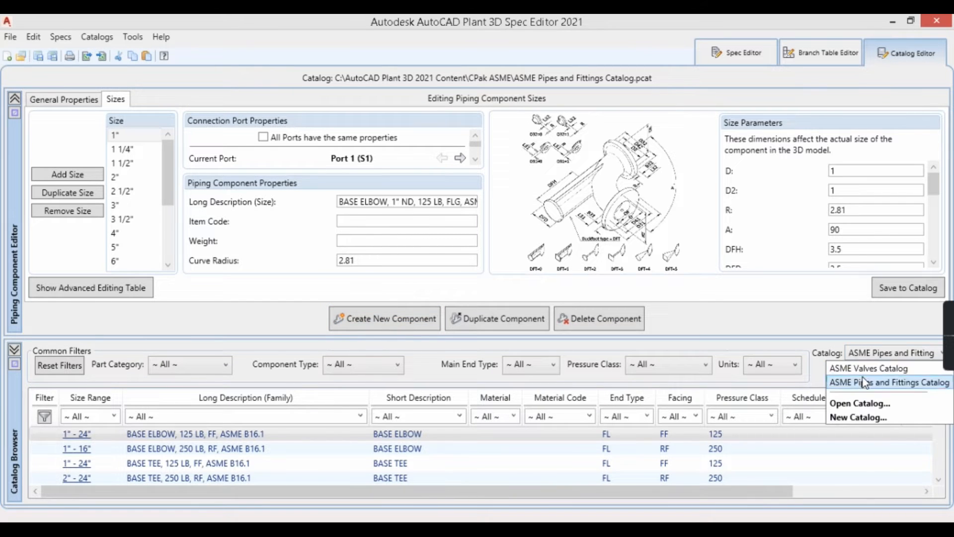
{"action": "left_click", "coordinate": [873, 368]}
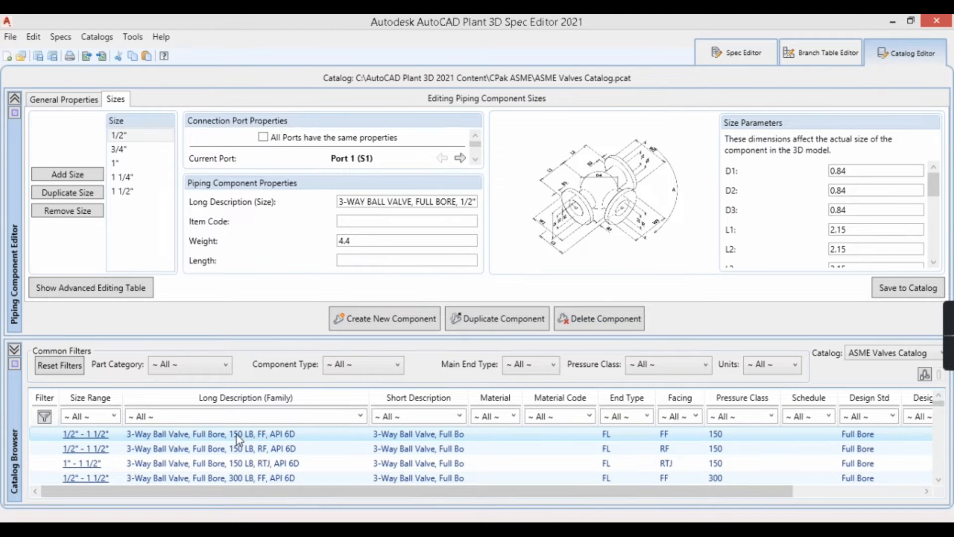
Step: Browse the ball valves in the catalog and inspect the 600 LB, SW, ASME B16.10 ball valve
{"action": "scroll", "coordinate": [237, 434], "scroll_direction": "down", "scroll_amount": 5}
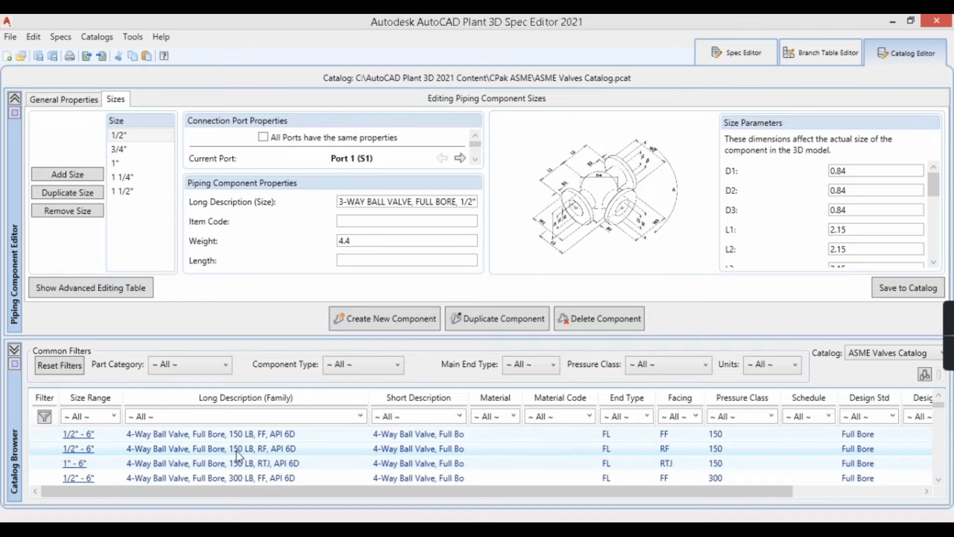
{"action": "scroll", "coordinate": [237, 451], "scroll_direction": "down", "scroll_amount": 6}
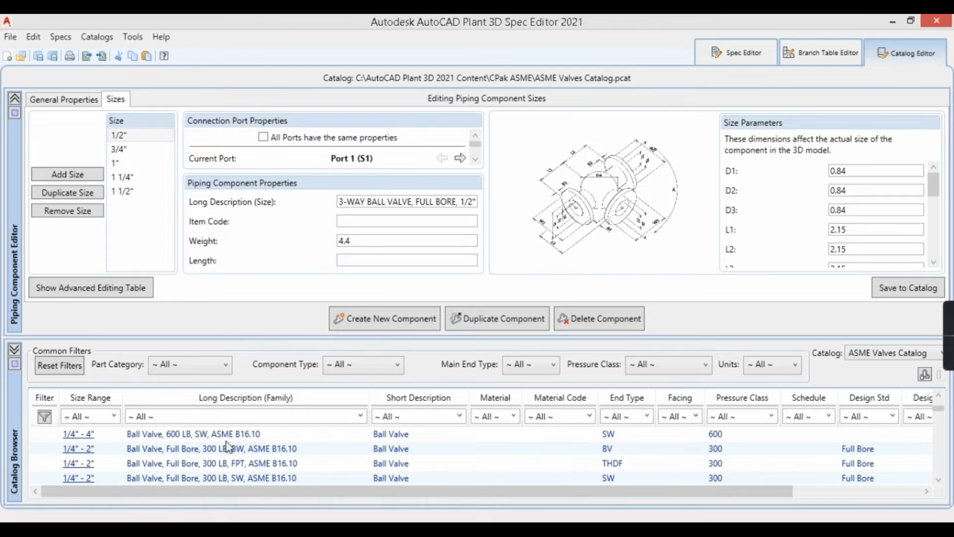
{"action": "left_click", "coordinate": [226, 437]}
{"action": "right_click", "coordinate": [228, 437]}
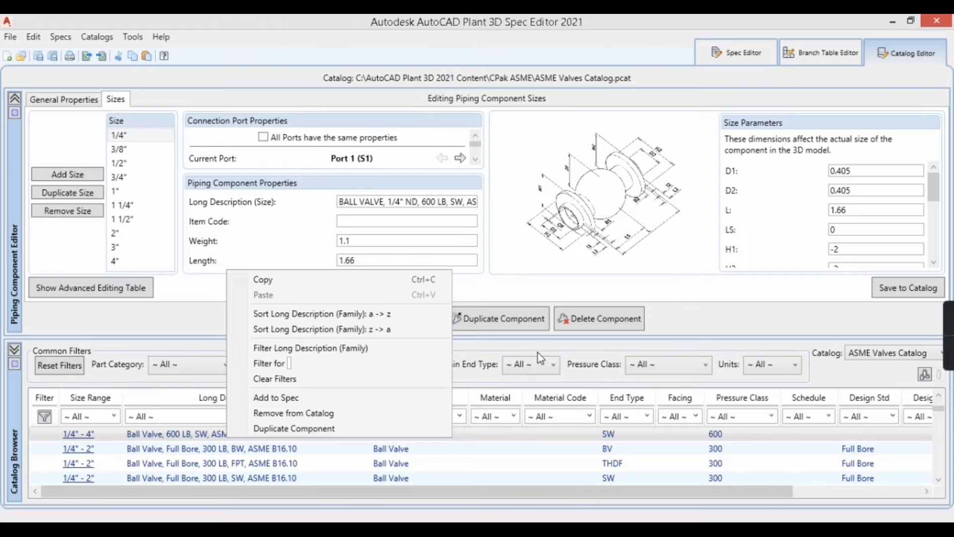
{"action": "left_click", "coordinate": [518, 436]}
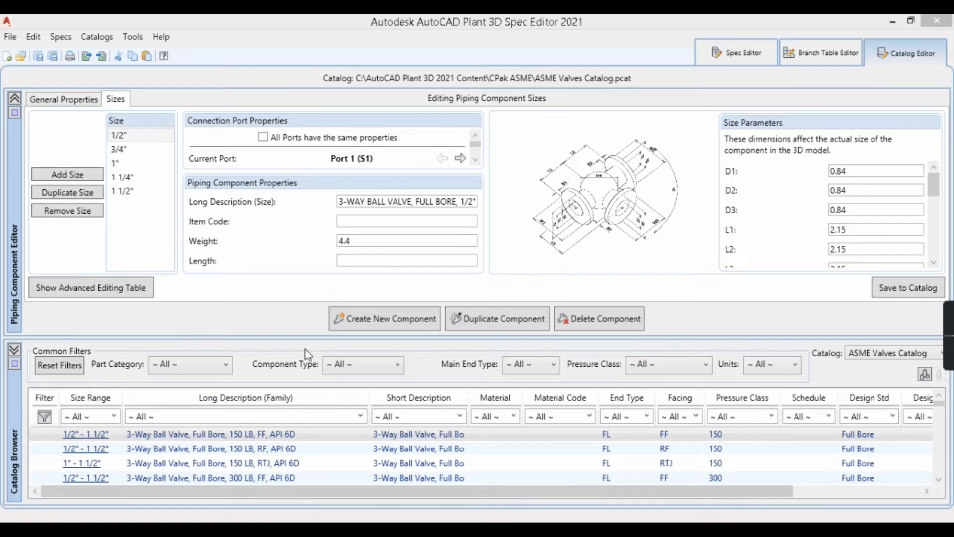
Step: Start creating a new catalog component in the Valves category with metric units
{"action": "left_click", "coordinate": [393, 323]}
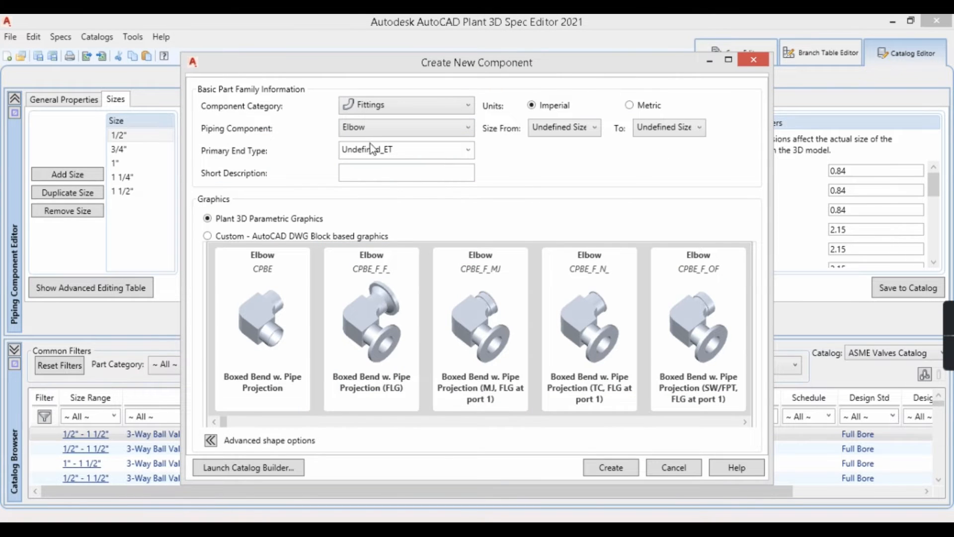
{"action": "left_click", "coordinate": [420, 105]}
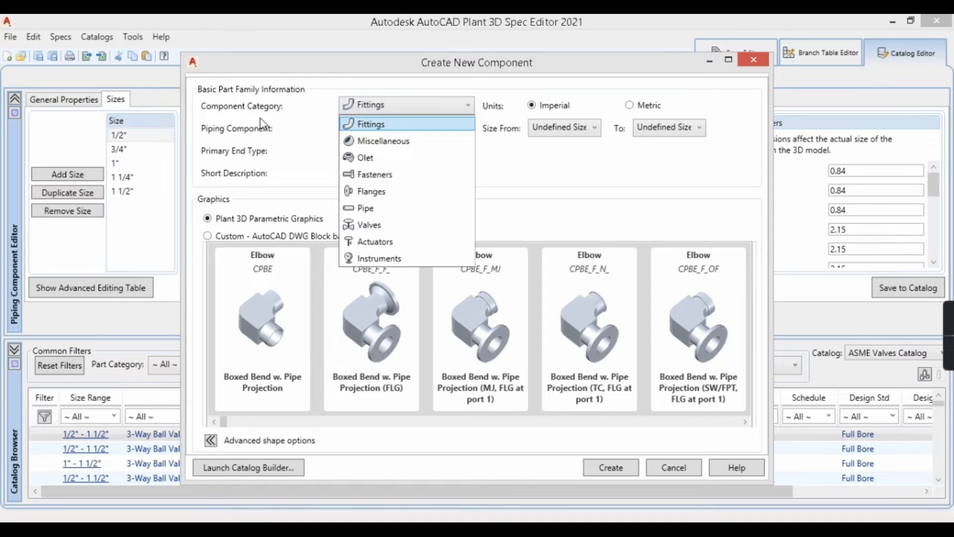
{"action": "left_click", "coordinate": [370, 226]}
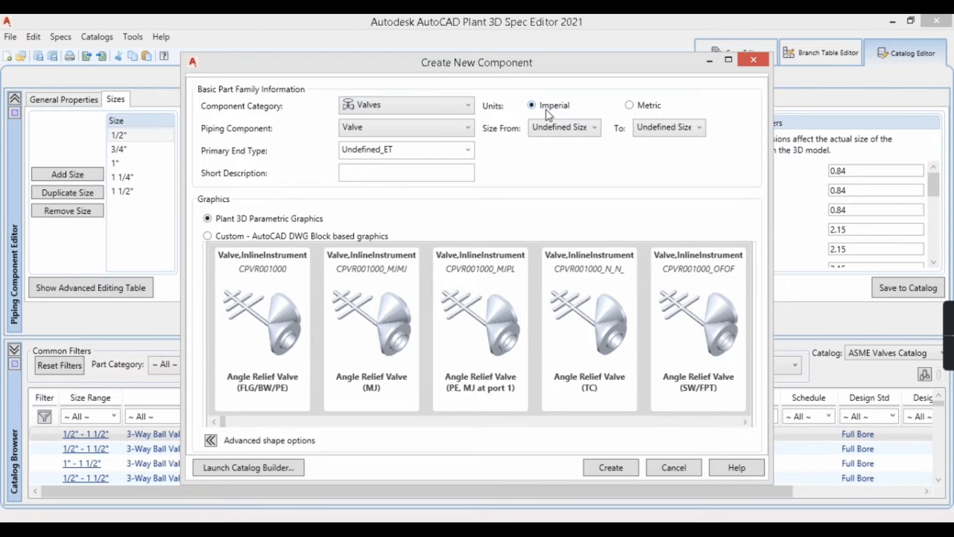
{"action": "left_click", "coordinate": [633, 107]}
{"action": "left_click", "coordinate": [590, 130]}
{"action": "left_click", "coordinate": [682, 128]}
{"action": "left_click", "coordinate": [569, 133]}
{"action": "left_click", "coordinate": [701, 130]}
{"action": "left_click", "coordinate": [560, 131]}
{"action": "left_click", "coordinate": [561, 129]}
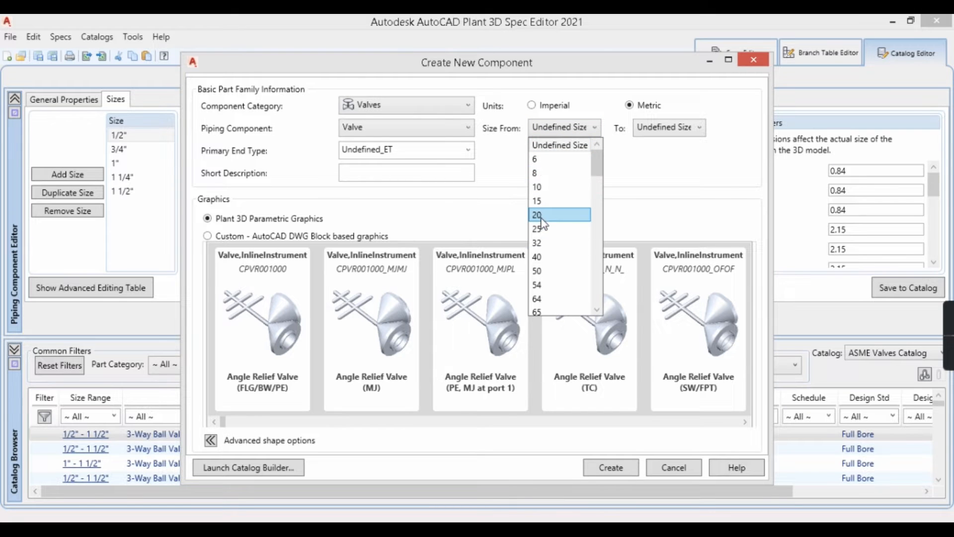
{"action": "scroll", "coordinate": [549, 272], "scroll_direction": "down", "scroll_amount": 4}
{"action": "scroll", "coordinate": [561, 217], "scroll_direction": "up", "scroll_amount": 4}
{"action": "left_click", "coordinate": [551, 131]}
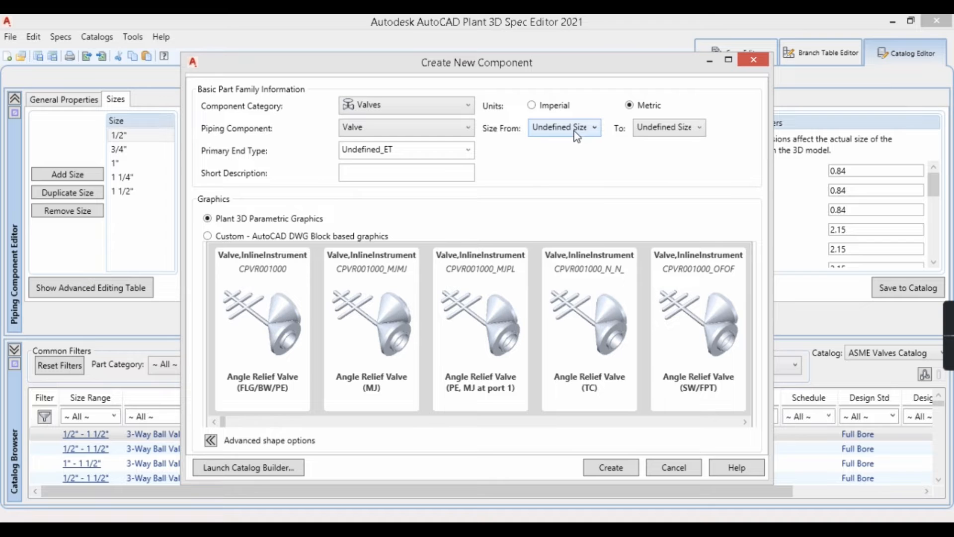
Step: Set the new valve's size range from 100 to 100
{"action": "left_click", "coordinate": [557, 130]}
{"action": "left_click_drag", "start_coordinate": [596, 158], "coordinate": [600, 177]}
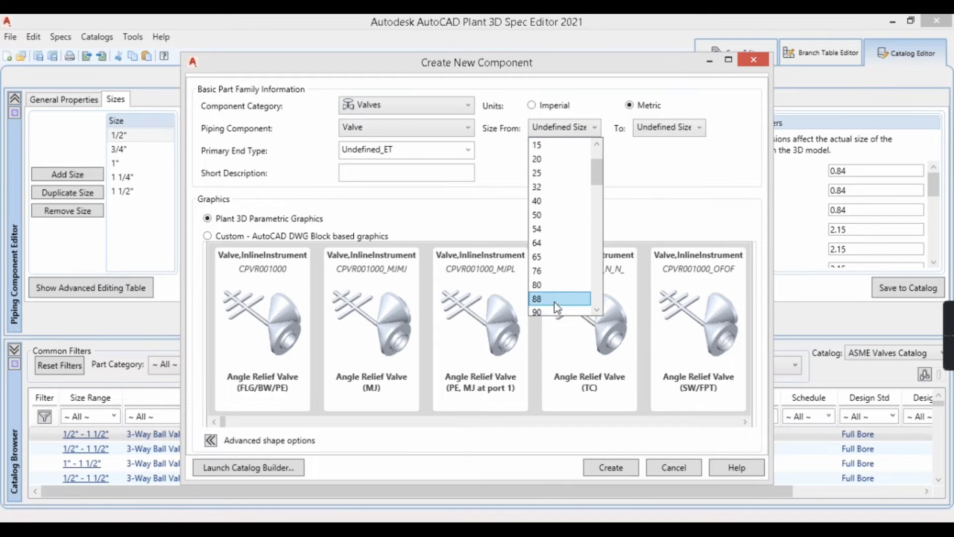
{"action": "scroll", "coordinate": [554, 301], "scroll_direction": "down", "scroll_amount": 3}
{"action": "left_click", "coordinate": [550, 244]}
{"action": "left_click", "coordinate": [567, 129]}
{"action": "scroll", "coordinate": [559, 218], "scroll_direction": "up", "scroll_amount": 2}
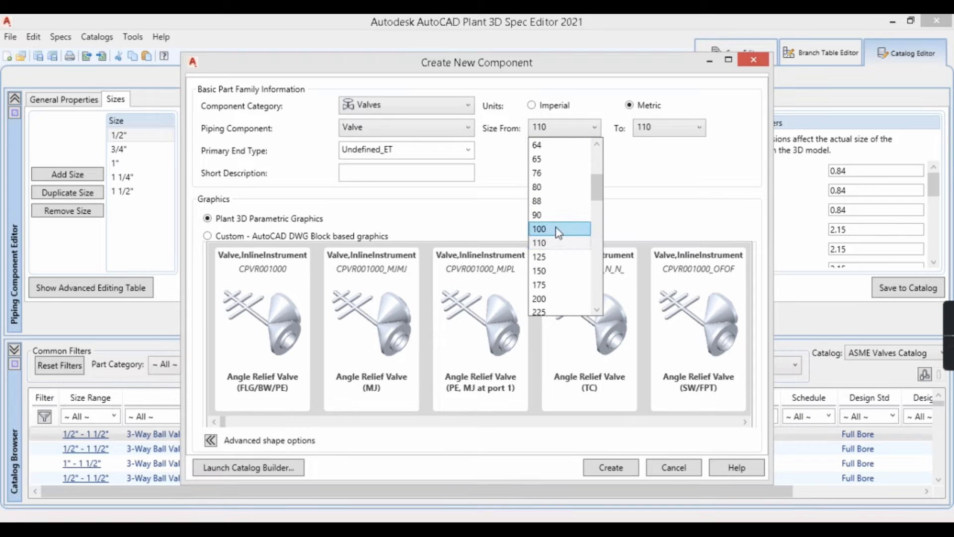
{"action": "left_click", "coordinate": [556, 229]}
{"action": "left_click", "coordinate": [641, 131]}
{"action": "scroll", "coordinate": [660, 182], "scroll_direction": "up", "scroll_amount": 1}
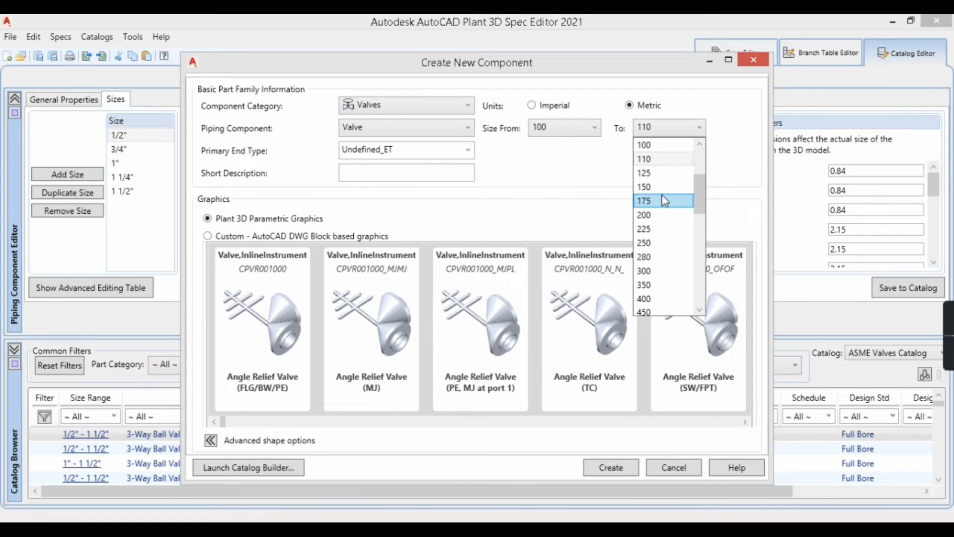
{"action": "left_click", "coordinate": [658, 149]}
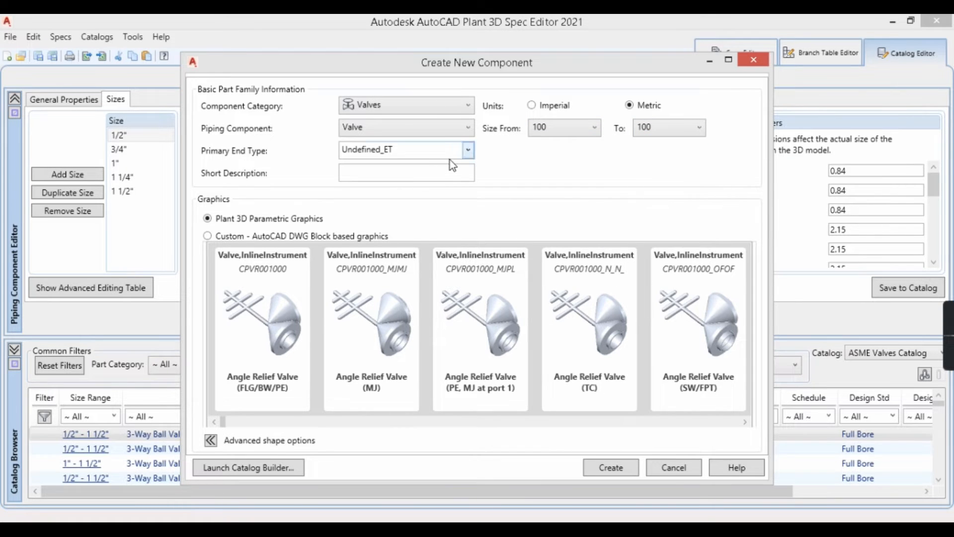
Step: Set the new valve's primary end type to WF
{"action": "left_click", "coordinate": [467, 151]}
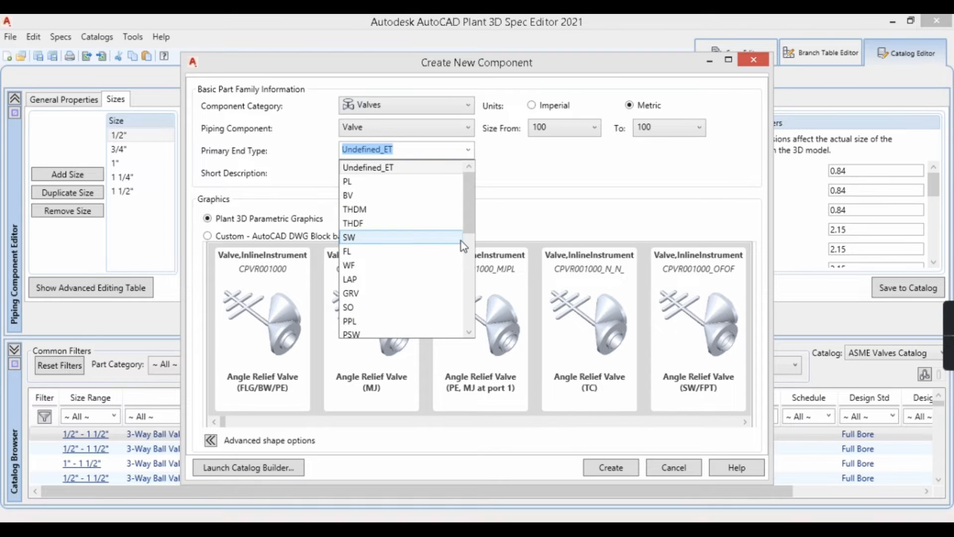
{"action": "mouse_move", "coordinate": [467, 198]}
{"action": "left_mouse_down"}
{"action": "mouse_move", "coordinate": [472, 223]}
{"action": "mouse_move", "coordinate": [471, 207]}
{"action": "left_mouse_up"}
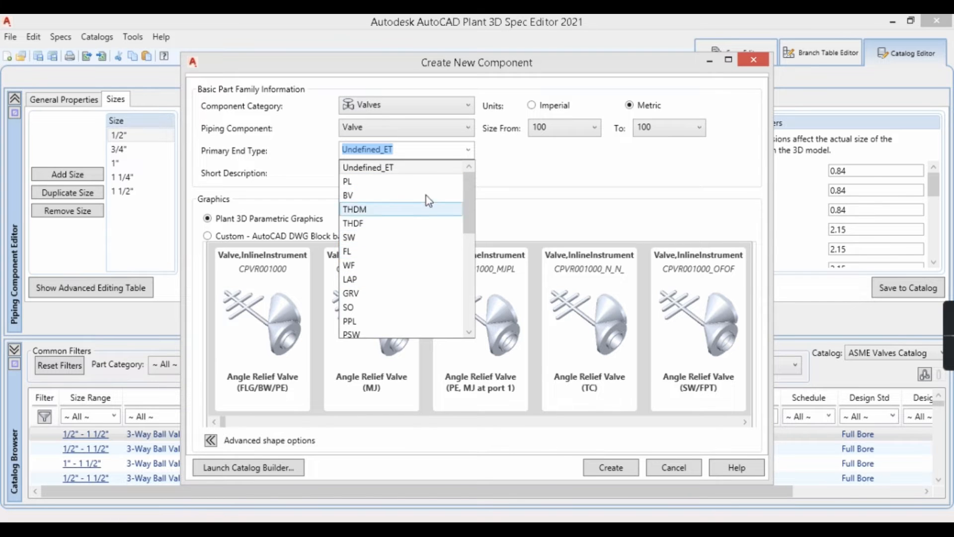
{"action": "scroll", "coordinate": [396, 276], "scroll_direction": "down", "scroll_amount": 7}
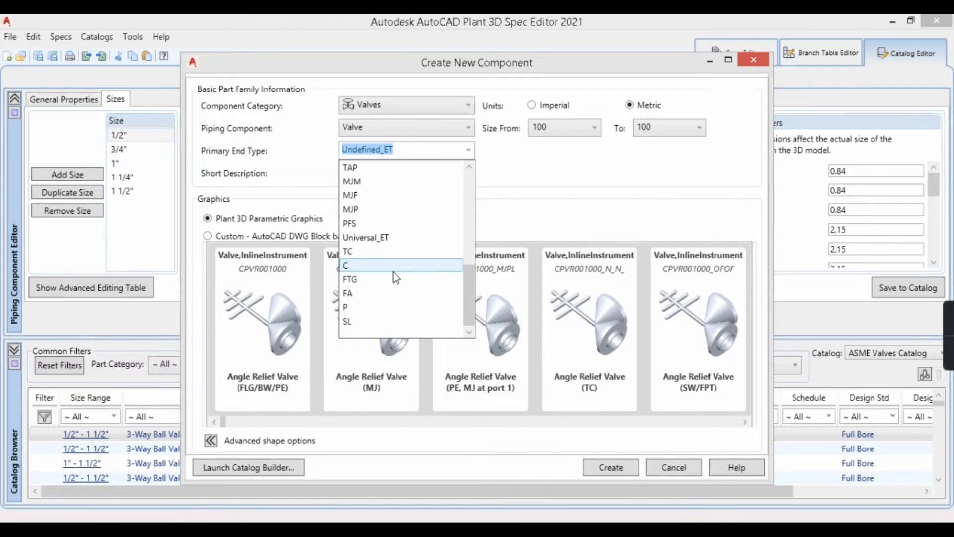
{"action": "scroll", "coordinate": [392, 272], "scroll_direction": "up", "scroll_amount": 7}
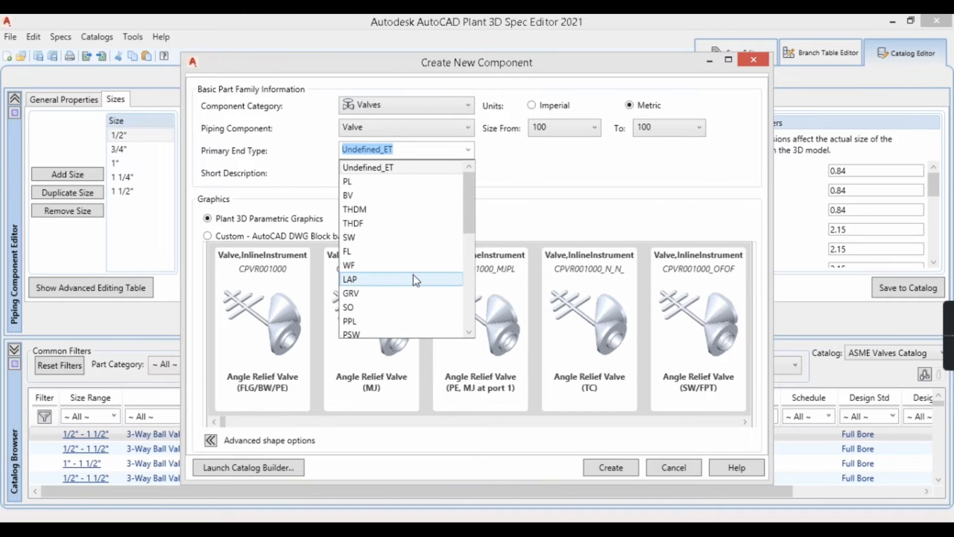
{"action": "scroll", "coordinate": [416, 283], "scroll_direction": "down", "scroll_amount": 5}
{"action": "scroll", "coordinate": [395, 306], "scroll_direction": "down", "scroll_amount": 1}
{"action": "scroll", "coordinate": [387, 271], "scroll_direction": "up", "scroll_amount": 6}
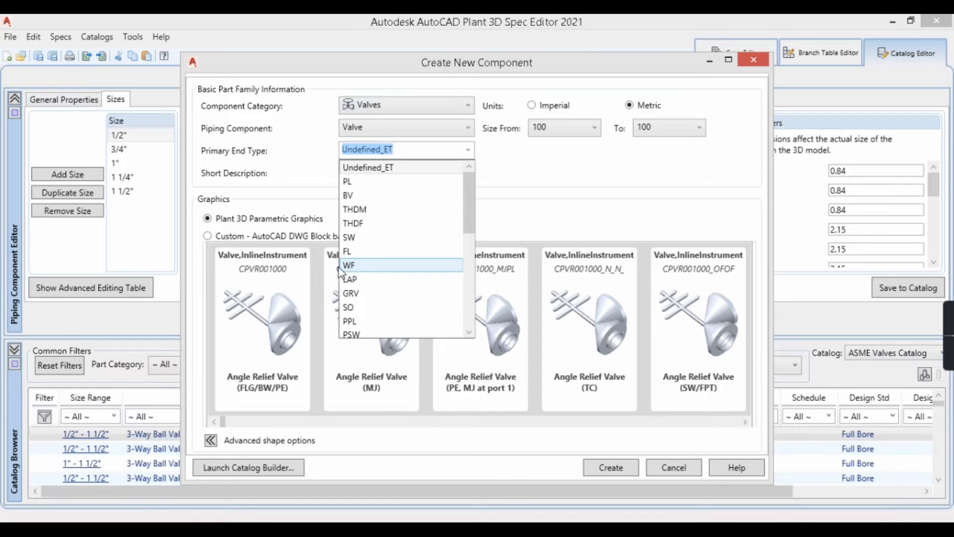
{"action": "left_click", "coordinate": [359, 267]}
Step: Enter "Butterfly Valve" as the new component's short description
{"action": "left_click", "coordinate": [418, 175]}
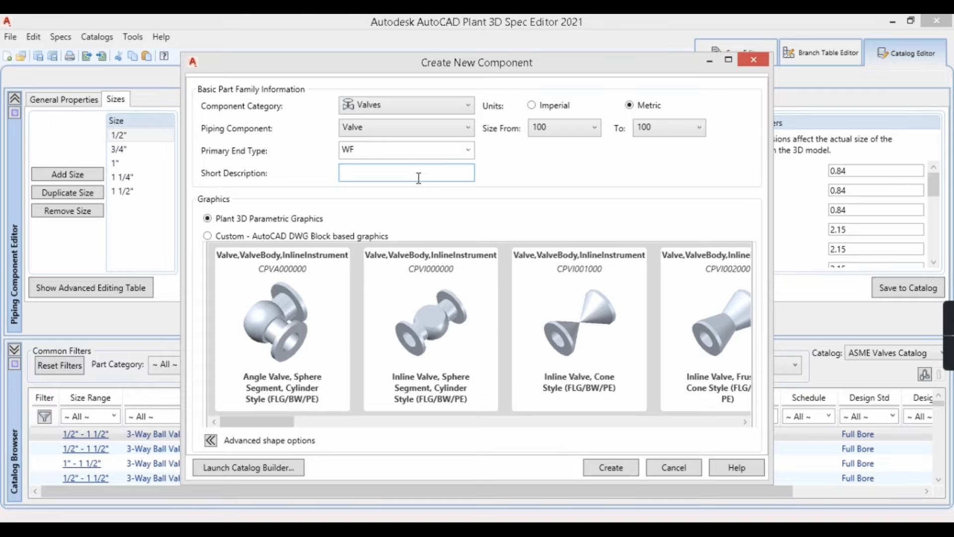
{"action": "type", "text": "Butterfly Valve"}
Step: Choose the parametric graphic "Inline Valve, Butterfly Valve Style (FLG/BW/PE)" and create the component
{"action": "left_click_drag", "start_coordinate": [258, 426], "coordinate": [530, 433]}
{"action": "left_click", "coordinate": [745, 422]}
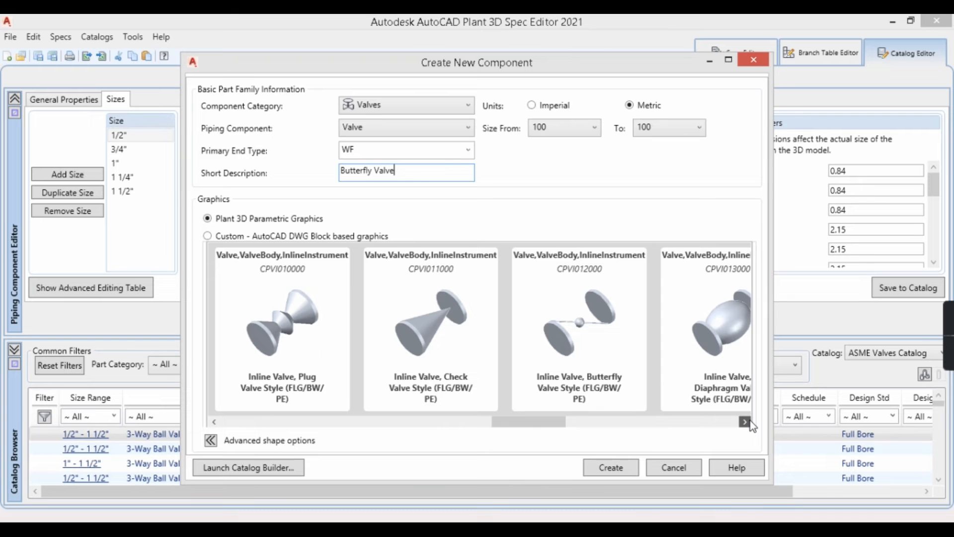
{"action": "left_click", "coordinate": [750, 422]}
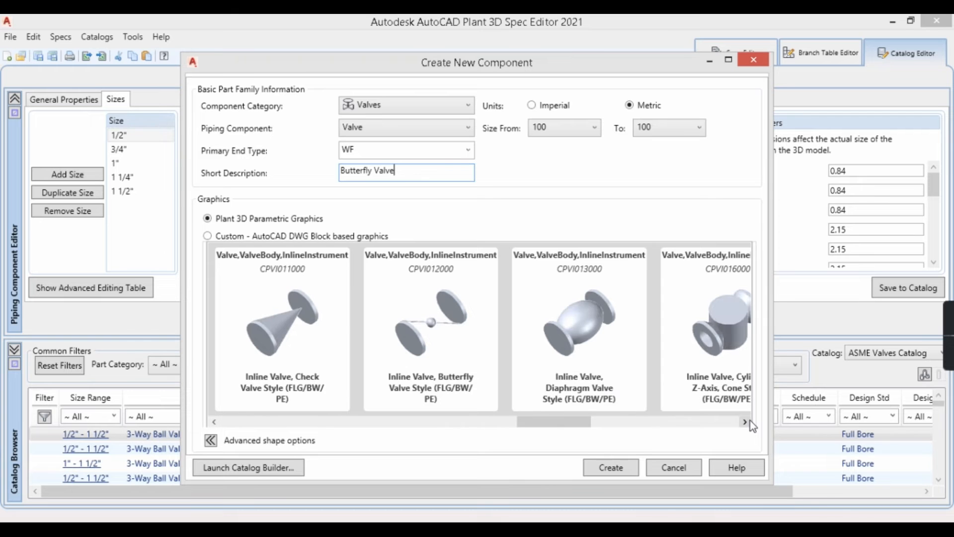
{"action": "left_click", "coordinate": [450, 333]}
{"action": "left_click_drag", "start_coordinate": [537, 425], "coordinate": [570, 440]}
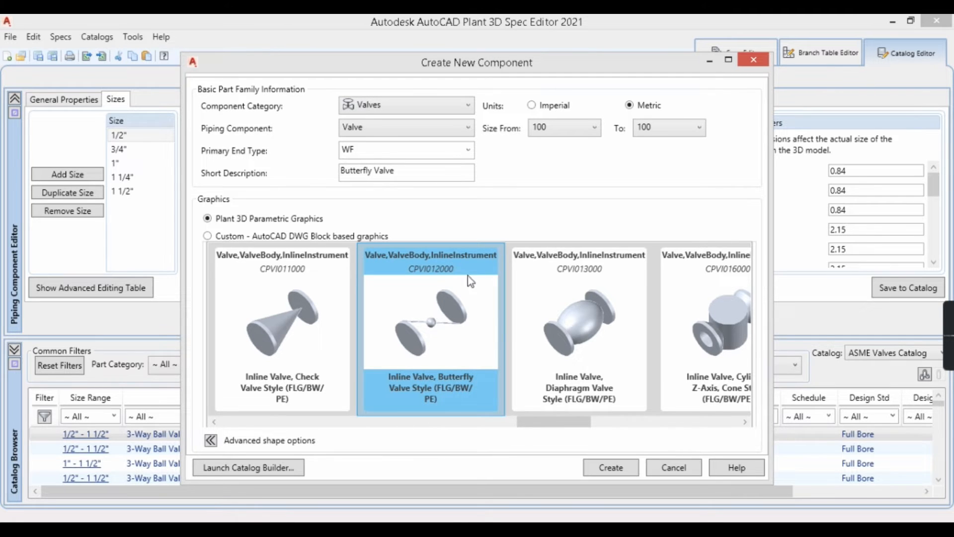
{"action": "left_click", "coordinate": [611, 469]}
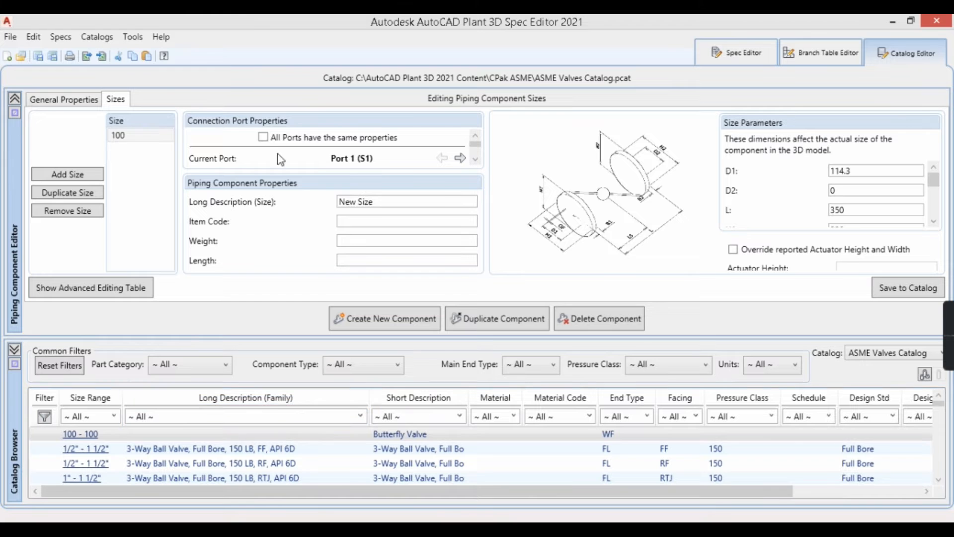
Step: Make all ports share the same connection properties in the butterfly valve's general properties
{"action": "left_click", "coordinate": [127, 139]}
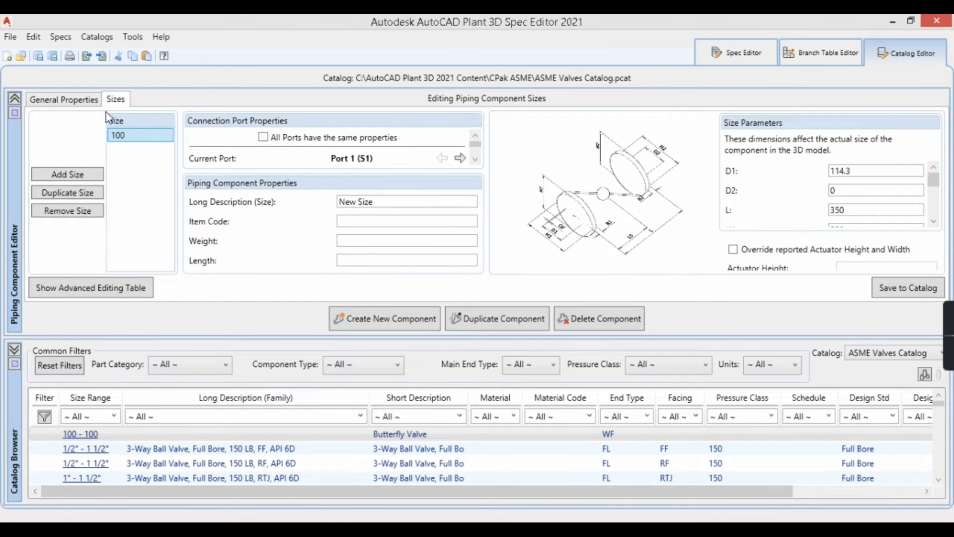
{"action": "left_click", "coordinate": [70, 102]}
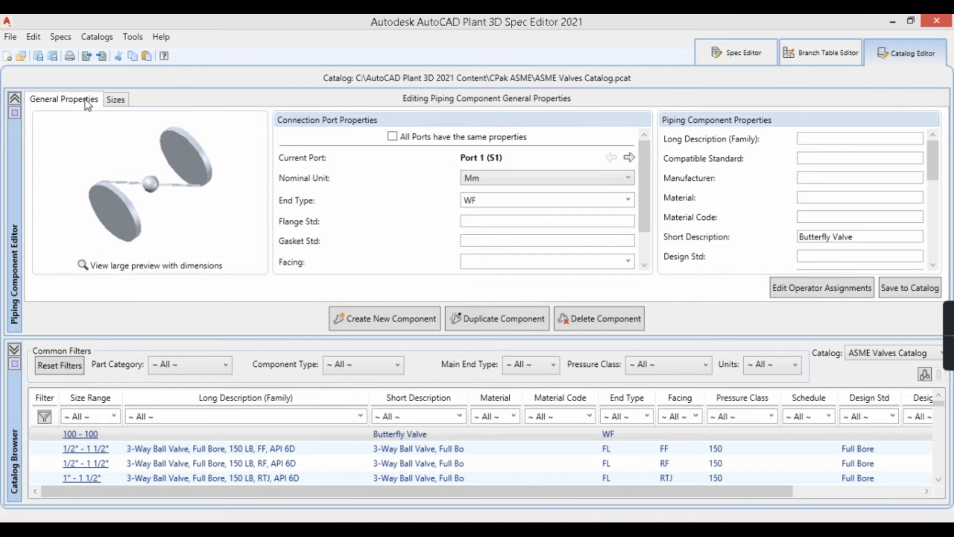
{"action": "left_click", "coordinate": [391, 138]}
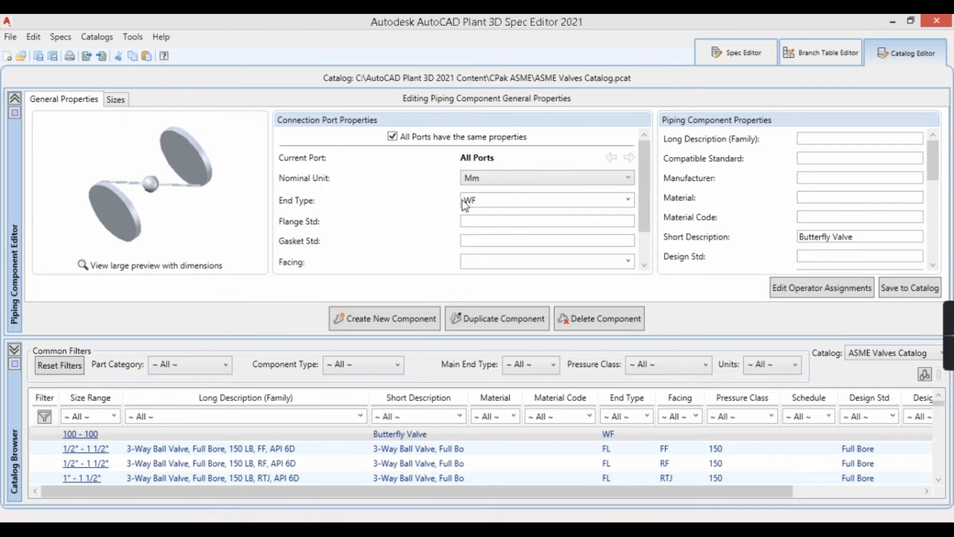
Step: Set the pressure class to 150 and the schedule to 40 for all ports, accepting the overwrite of differing port values
{"action": "scroll", "coordinate": [641, 219], "scroll_direction": "down", "scroll_amount": 2}
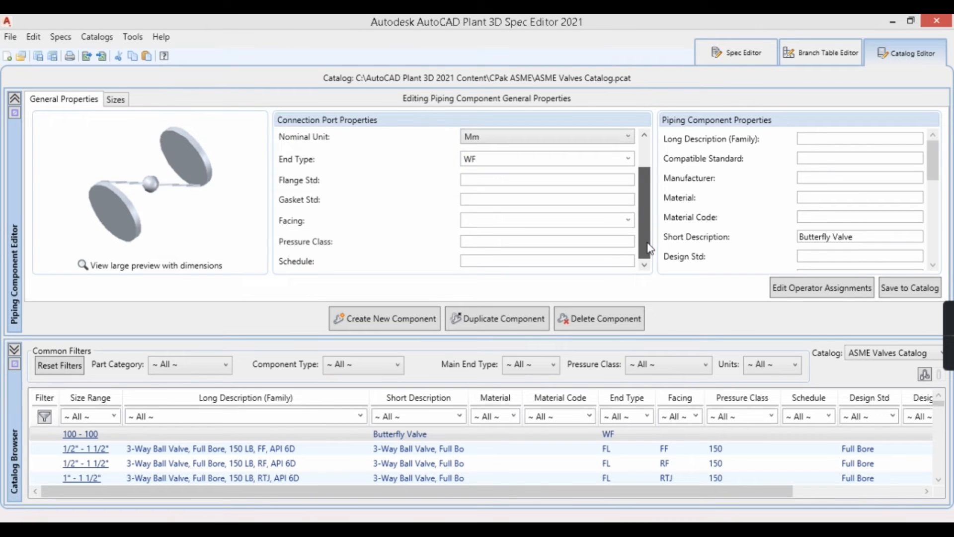
{"action": "scroll", "coordinate": [472, 174], "scroll_direction": "up", "scroll_amount": 1}
{"action": "scroll", "coordinate": [512, 224], "scroll_direction": "down", "scroll_amount": 1}
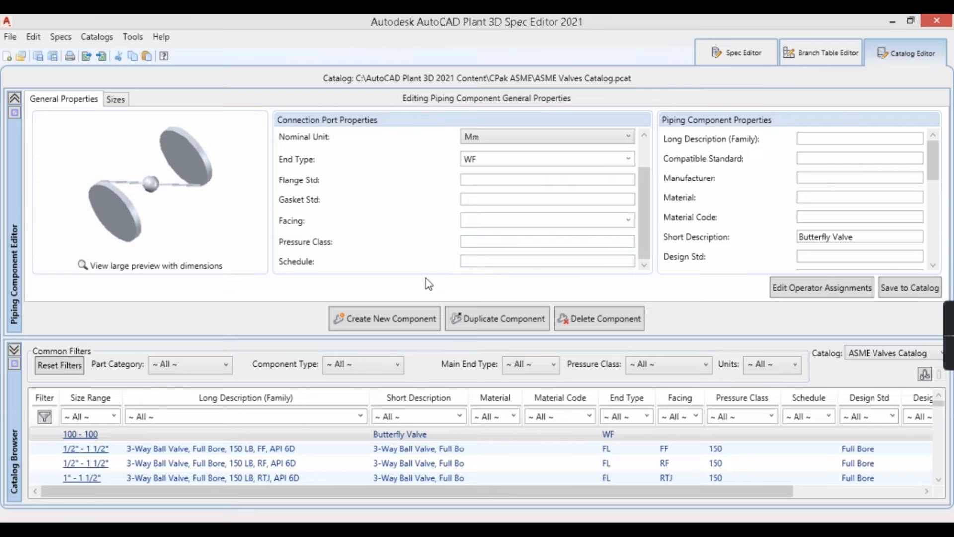
{"action": "type", "text": "1"}
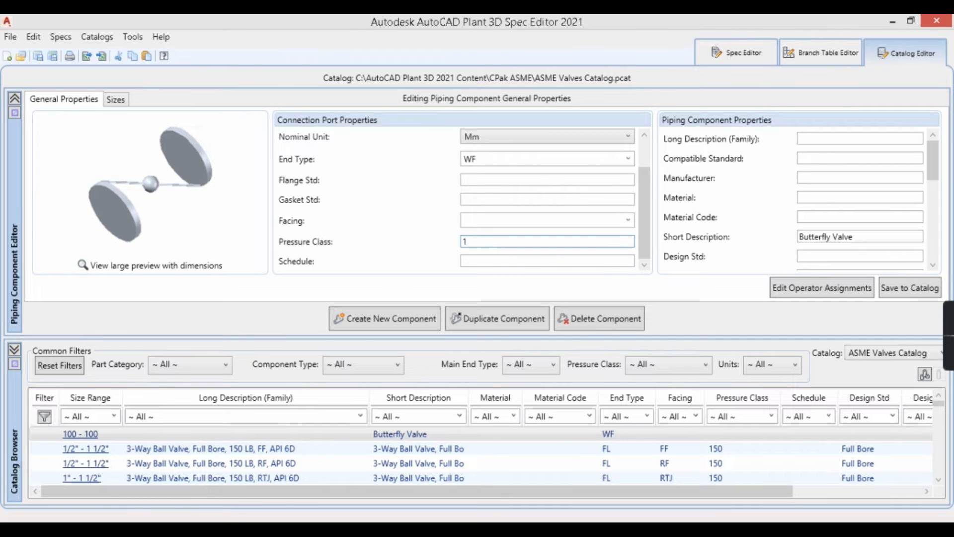
{"action": "type", "text": "50"}
{"action": "left_click", "coordinate": [494, 264]}
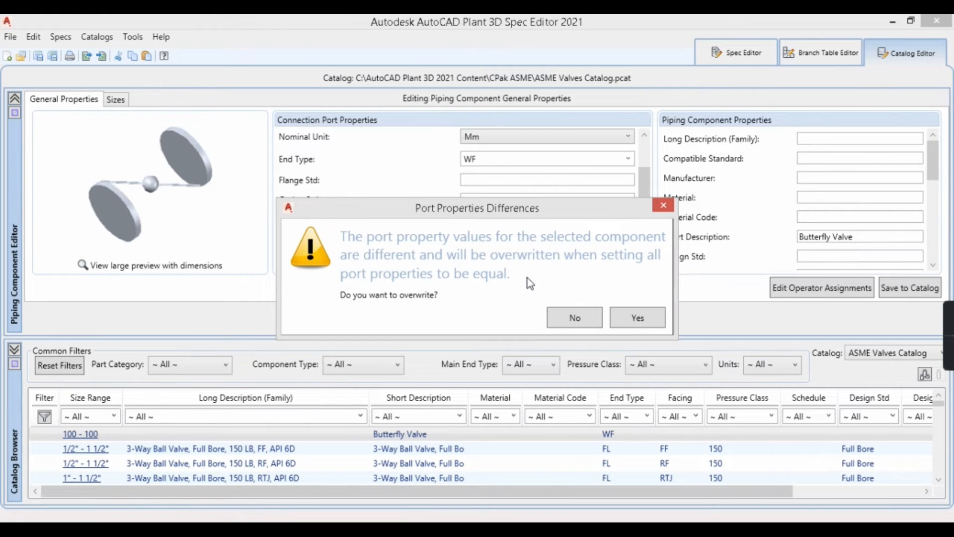
{"action": "left_click", "coordinate": [638, 320]}
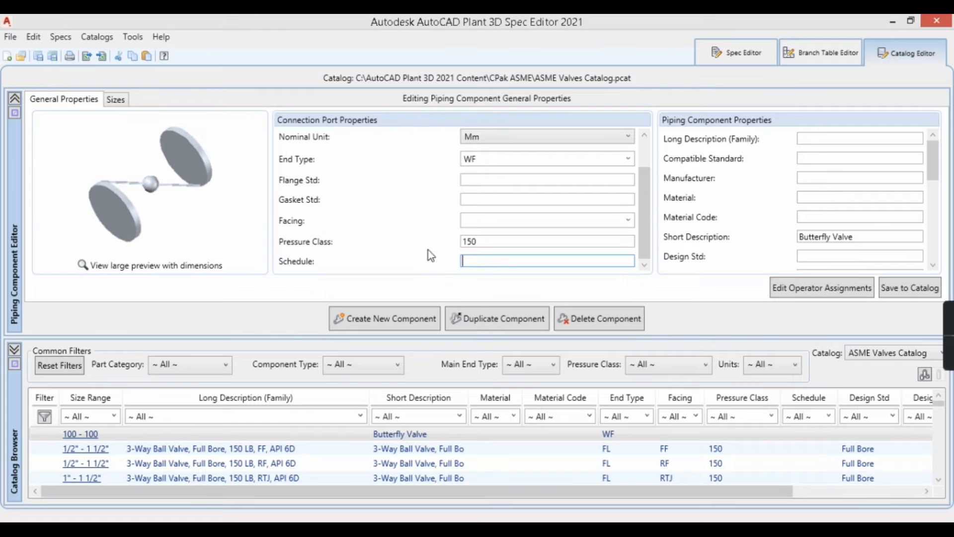
{"action": "type", "text": "40"}
{"action": "left_click", "coordinate": [507, 246]}
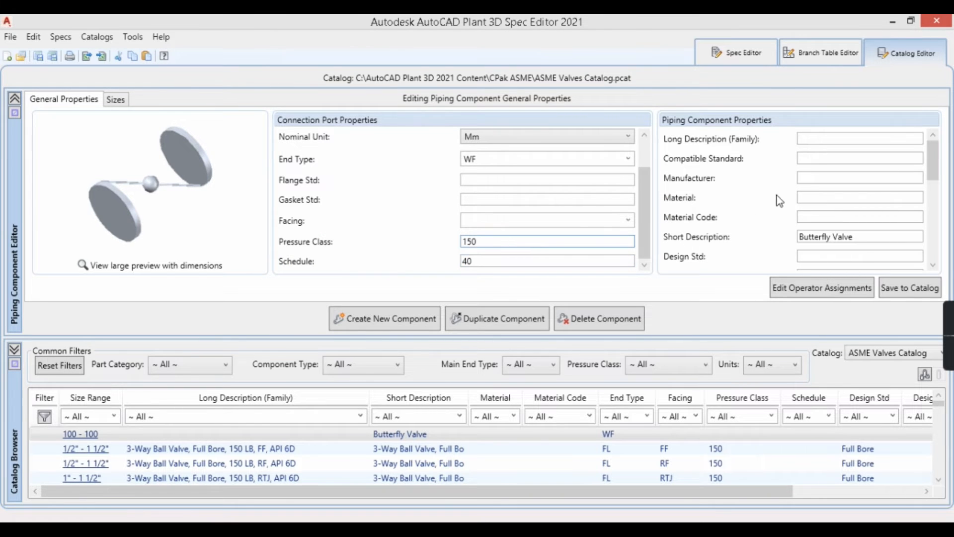
Step: Enter "butterfly valve , 150#" as the valve's family long description
{"action": "left_click", "coordinate": [816, 139]}
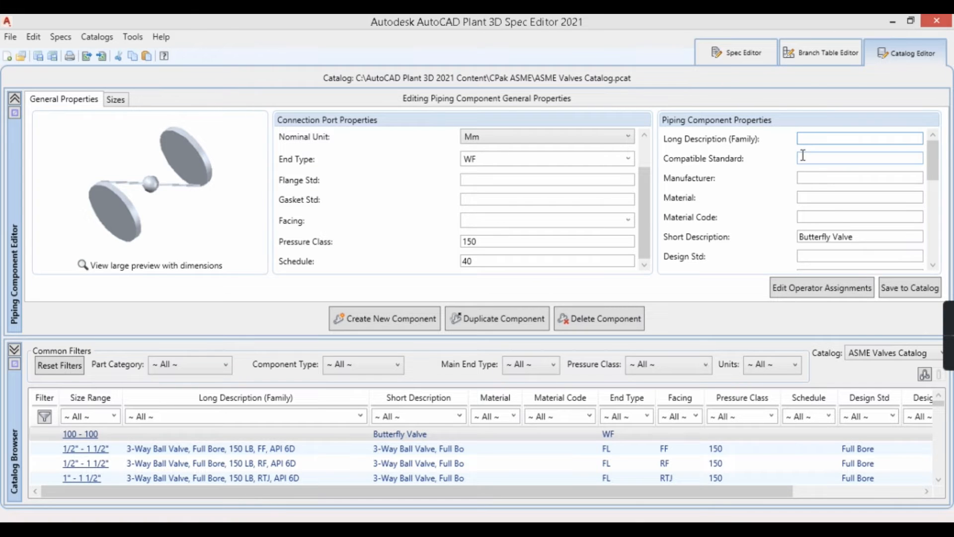
{"action": "type", "text": "butterflyvalve  , 150#"}
Step: Review the remaining piping component properties, including the operator, actuator and Iso symbol fields
{"action": "left_click_drag", "start_coordinate": [932, 171], "coordinate": [933, 188]}
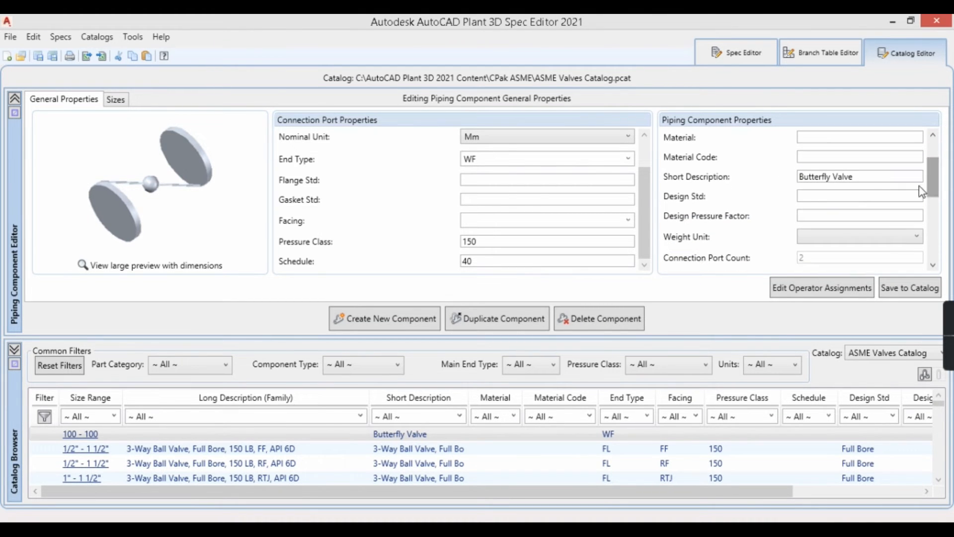
{"action": "scroll", "coordinate": [837, 212], "scroll_direction": "down", "scroll_amount": 1}
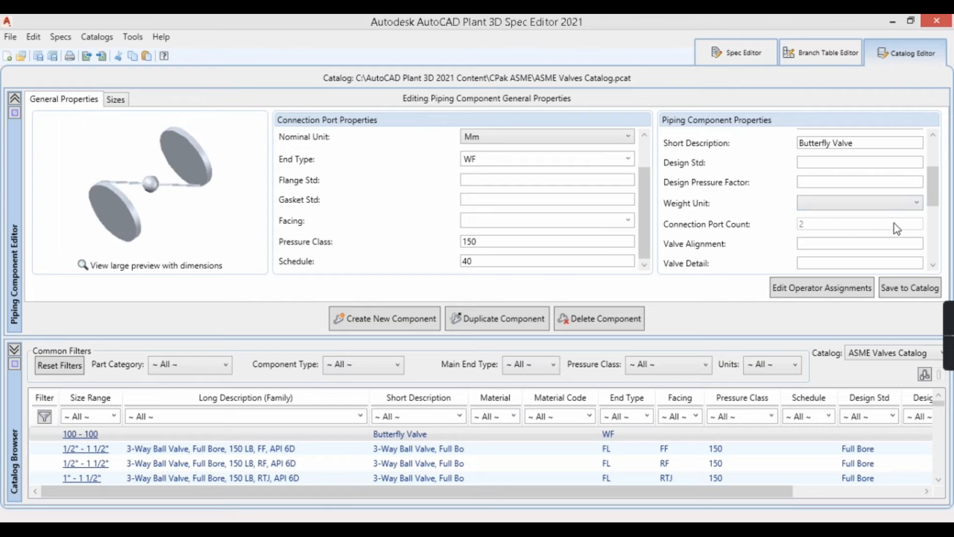
{"action": "scroll", "coordinate": [822, 209], "scroll_direction": "down", "scroll_amount": 1}
{"action": "scroll", "coordinate": [823, 209], "scroll_direction": "down", "scroll_amount": 5}
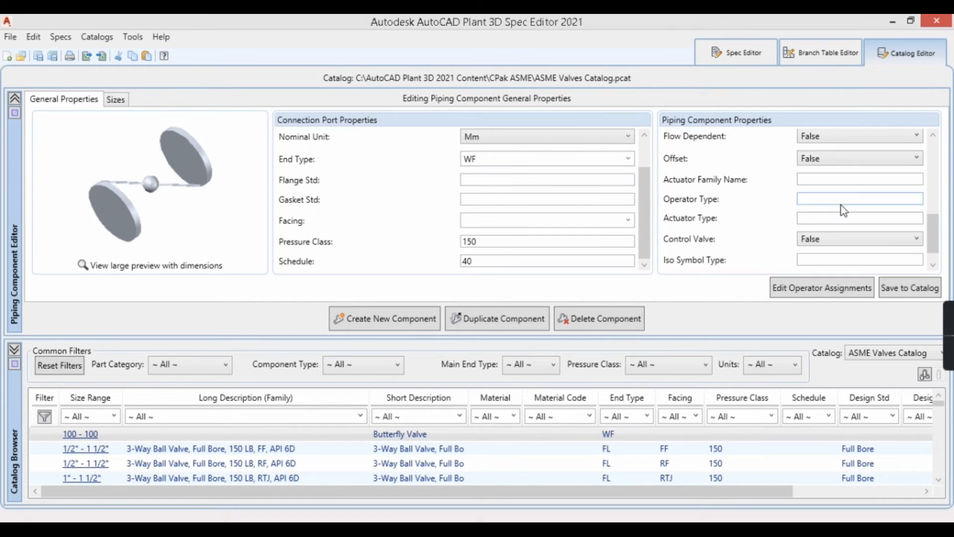
{"action": "scroll", "coordinate": [842, 205], "scroll_direction": "down", "scroll_amount": 1}
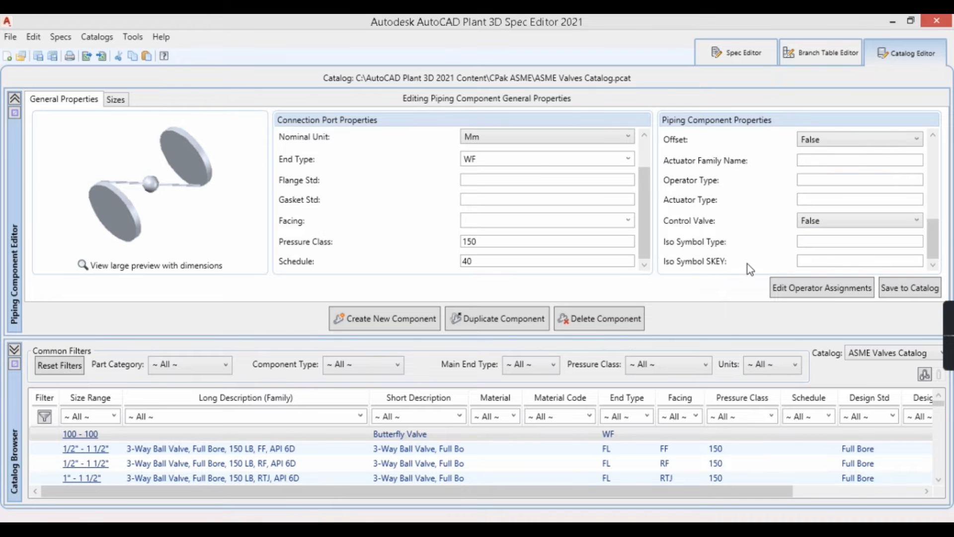
{"action": "left_click", "coordinate": [803, 261]}
{"action": "left_click", "coordinate": [820, 243]}
{"action": "scroll", "coordinate": [826, 224], "scroll_direction": "up", "scroll_amount": 8}
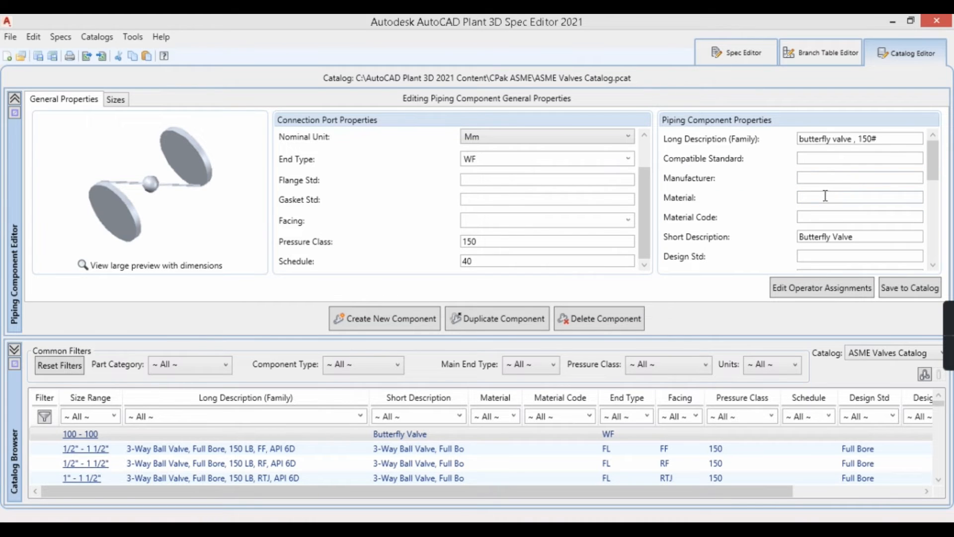
Step: Copy the family long description "butterfly valve , 150#" into size 100's long description and make all its ports share the same properties
{"action": "left_click", "coordinate": [115, 101]}
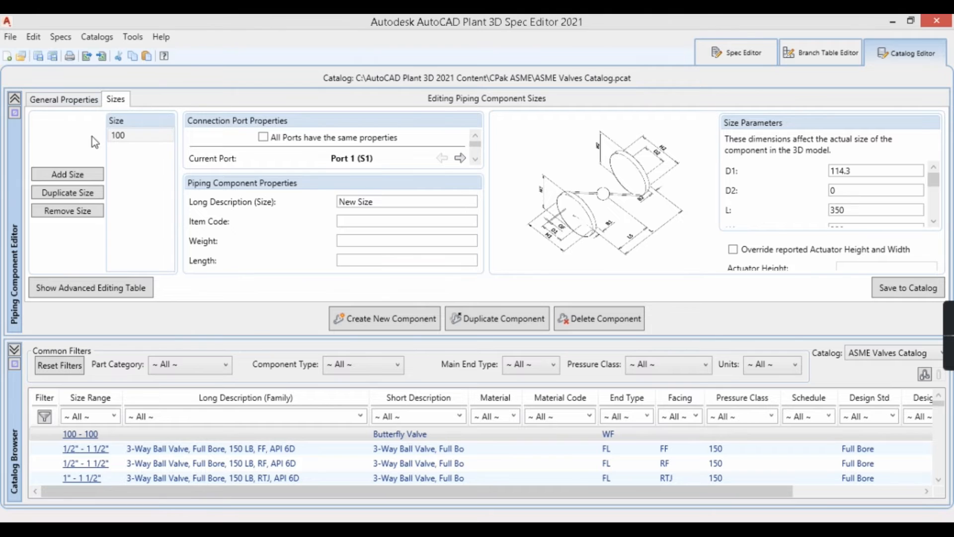
{"action": "left_click_drag", "start_coordinate": [378, 202], "coordinate": [336, 204]}
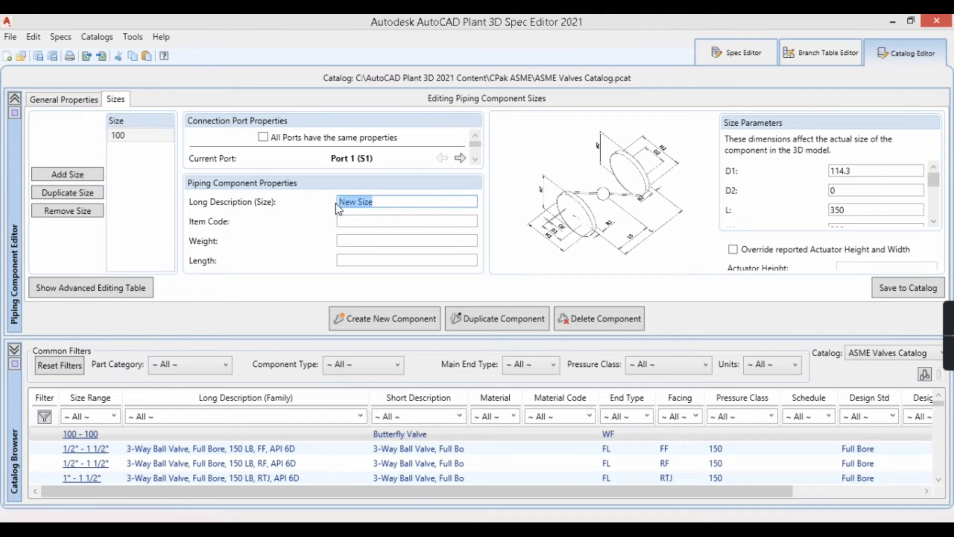
{"action": "left_click", "coordinate": [68, 99]}
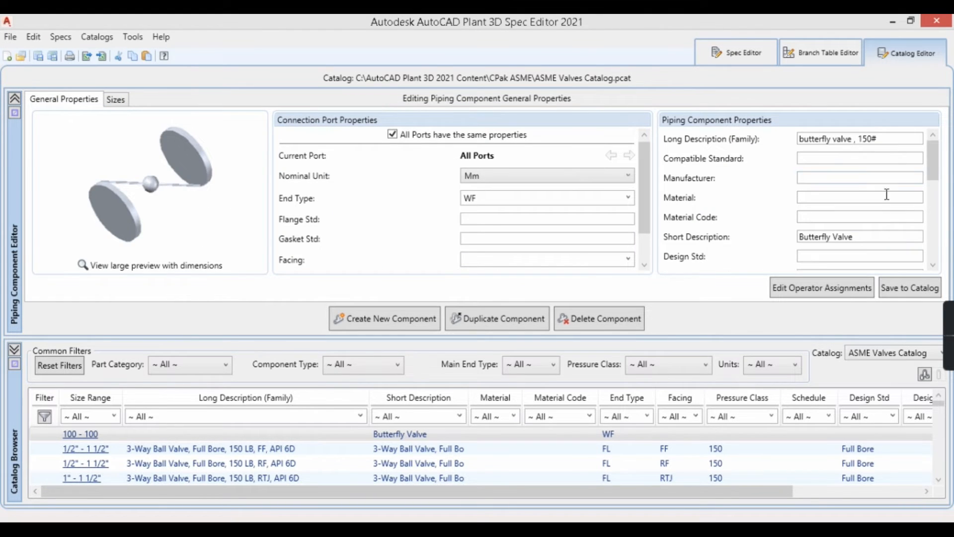
{"action": "left_click", "coordinate": [894, 143]}
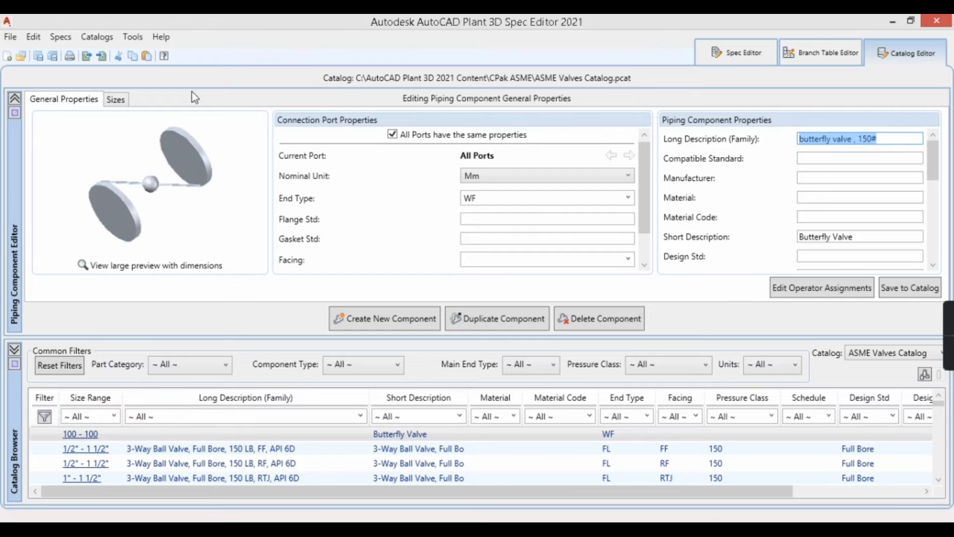
{"action": "left_click", "coordinate": [119, 100]}
{"action": "left_click_drag", "start_coordinate": [393, 201], "coordinate": [307, 204]}
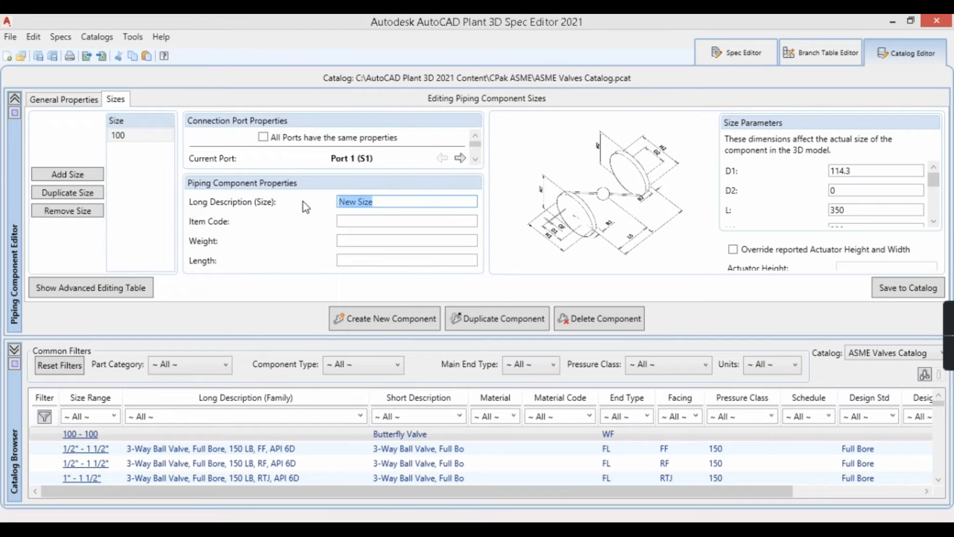
{"action": "type", "text": "butterfly valve , 150#"}
{"action": "left_click", "coordinate": [263, 138]}
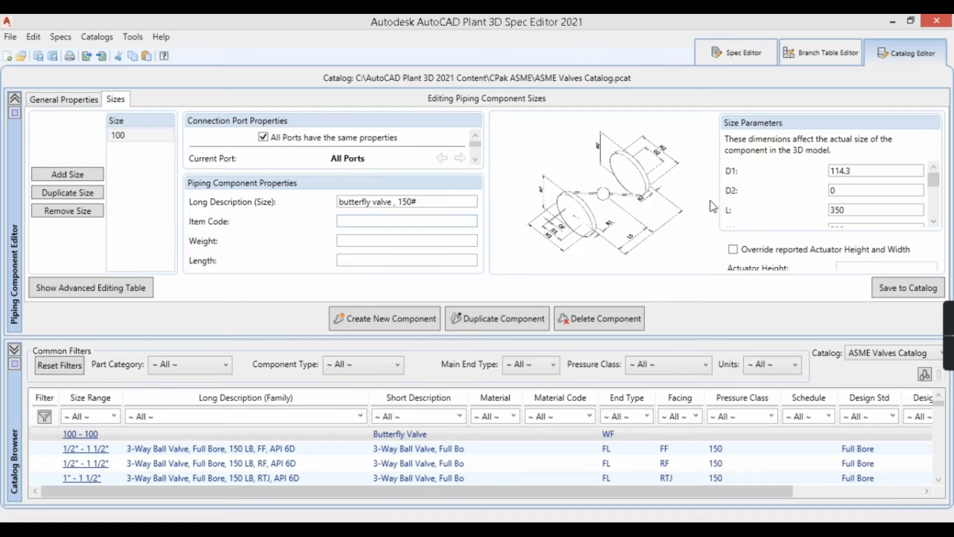
Step: Set size parameter D2 of the size 100 butterfly valve to 114.3
{"action": "left_click", "coordinate": [865, 170]}
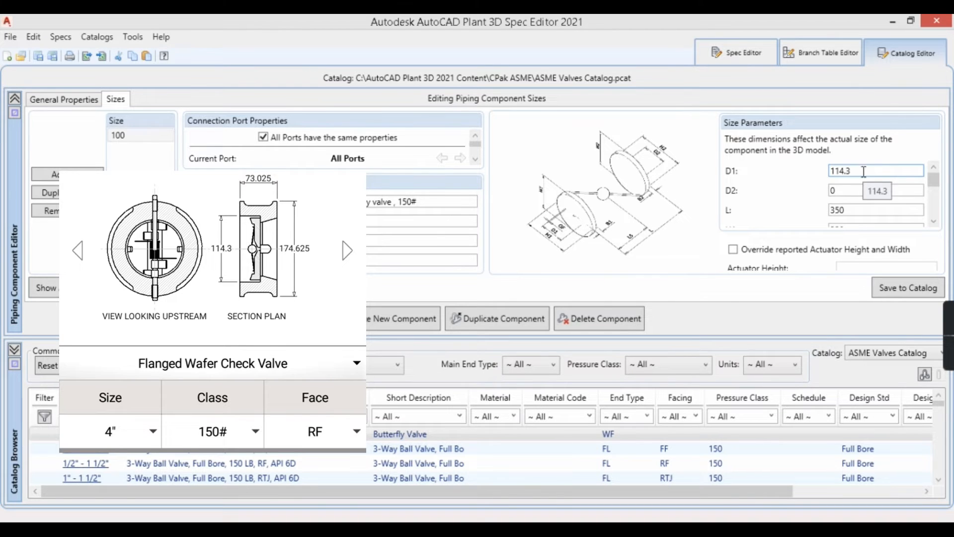
{"action": "left_click", "coordinate": [857, 191]}
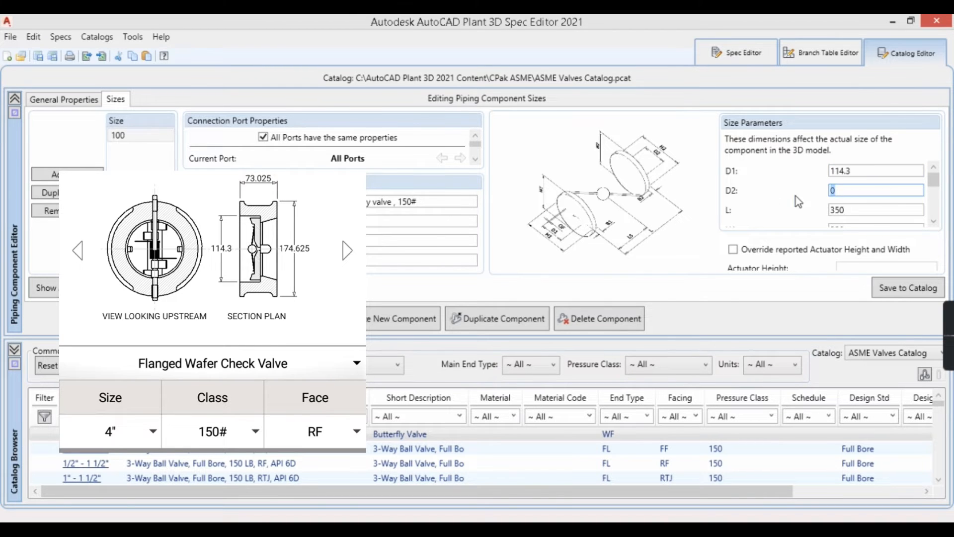
{"action": "type", "text": "114.3"}
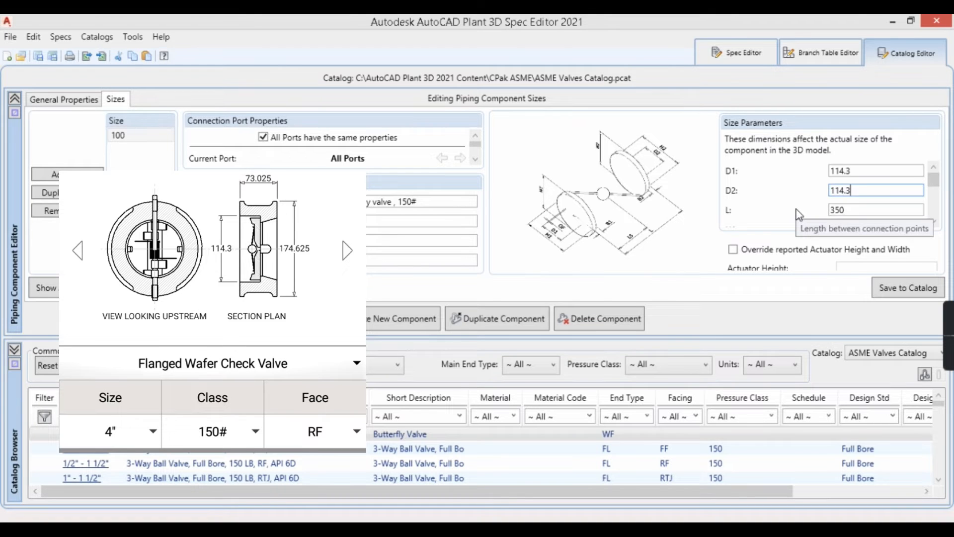
{"action": "key", "text": "Tab"}
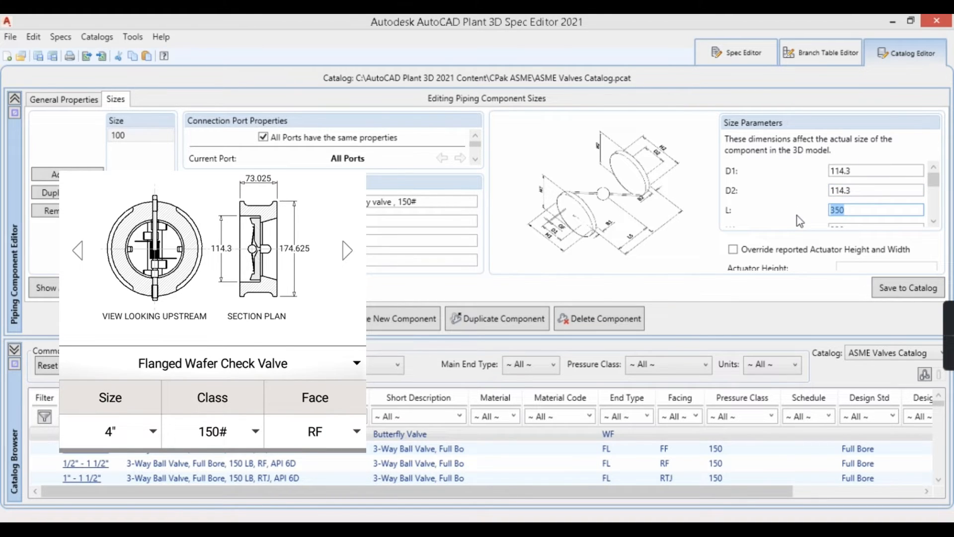
Step: Set size parameter L of the size 100 butterfly valve to 73.025
{"action": "type", "text": "73.02"}
{"action": "left_click", "coordinate": [934, 221]}
{"action": "left_click", "coordinate": [934, 221]}
{"action": "key", "text": "Tab"}
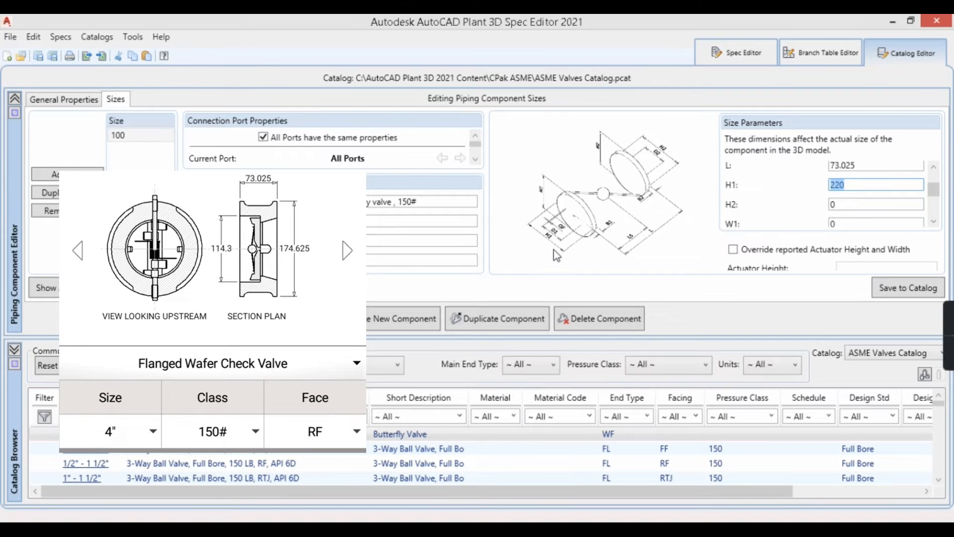
Step: Set size parameters H1, H2, W1 and W2 of the size 100 butterfly valve to 174.625
{"action": "type", "text": "174.625"}
{"action": "left_click_drag", "start_coordinate": [864, 184], "coordinate": [796, 201]}
{"action": "type", "text": "174.625"}
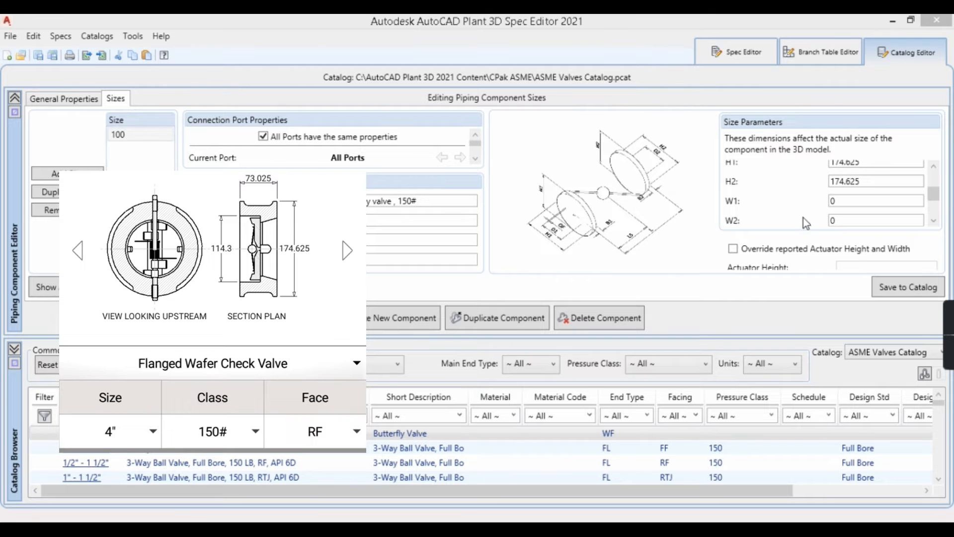
{"action": "left_click", "coordinate": [846, 204]}
{"action": "type", "text": "174.625"}
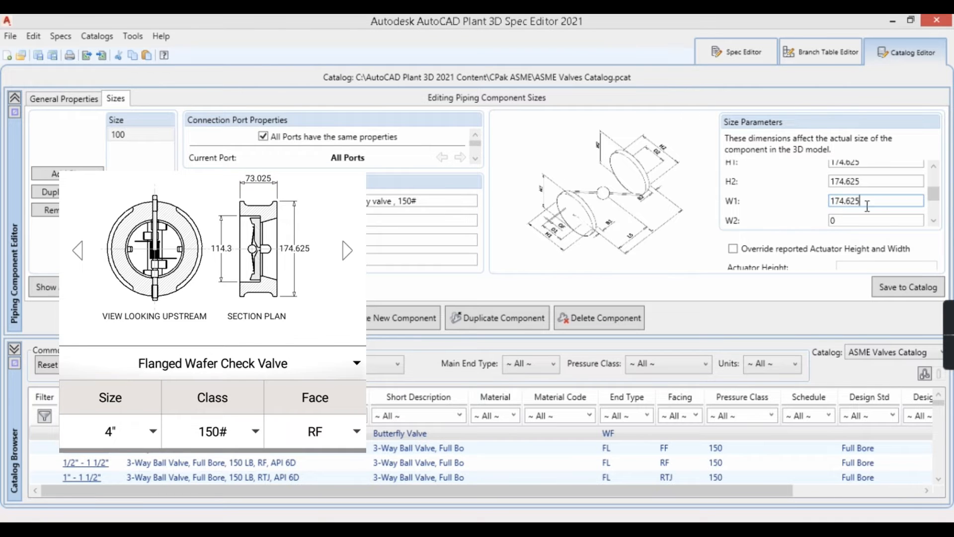
{"action": "left_click", "coordinate": [935, 221]}
{"action": "key", "text": "Tab"}
{"action": "type", "text": "174.625"}
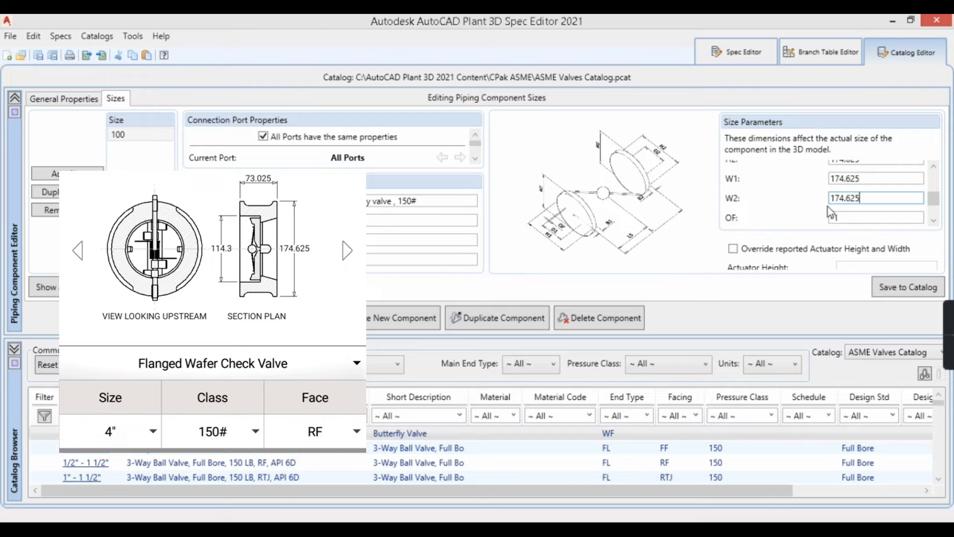
Step: Set size parameters B1 and B2 of the size 100 butterfly valve to 15 and review the entered dimensions
{"action": "left_click", "coordinate": [934, 222]}
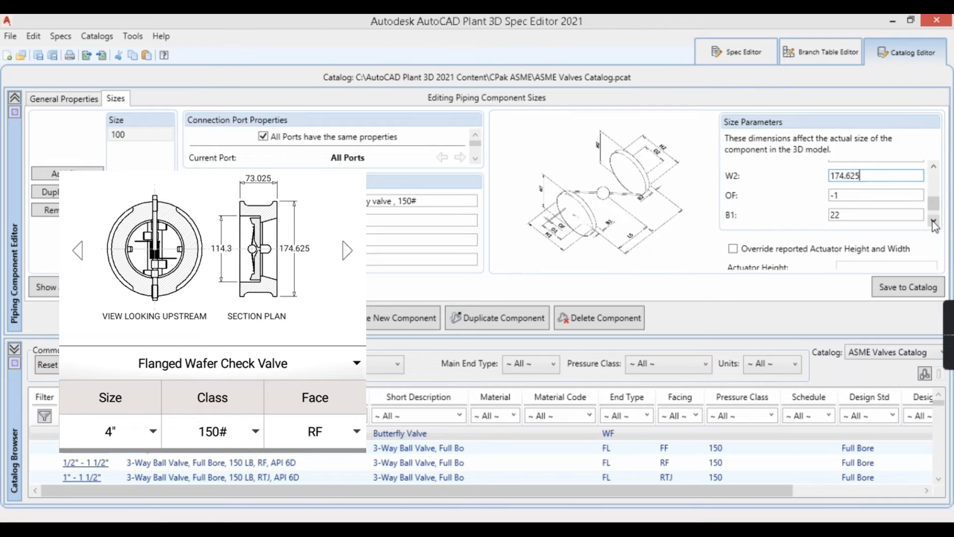
{"action": "left_click", "coordinate": [934, 222]}
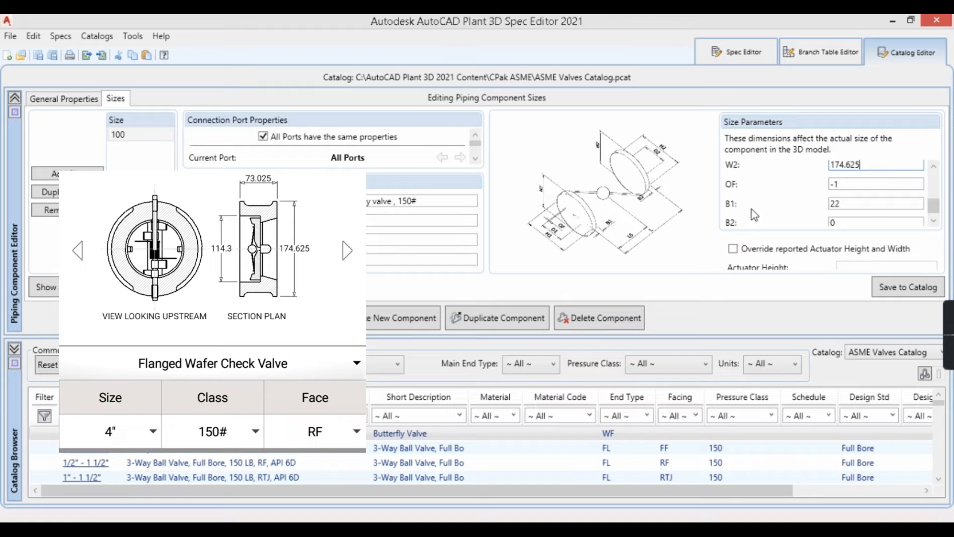
{"action": "left_click", "coordinate": [847, 204]}
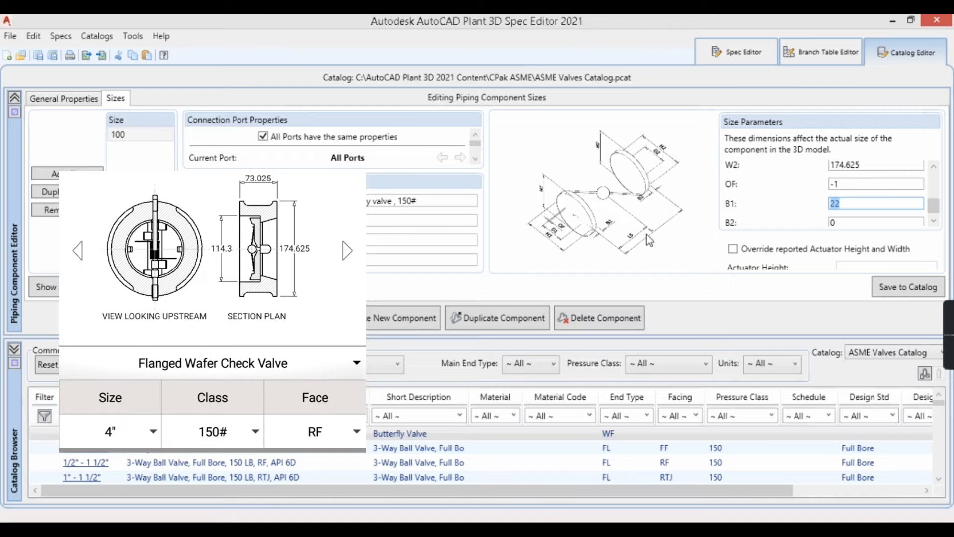
{"action": "type", "text": "15"}
{"action": "left_click", "coordinate": [934, 220]}
{"action": "left_click", "coordinate": [828, 218]}
{"action": "type", "text": "15"}
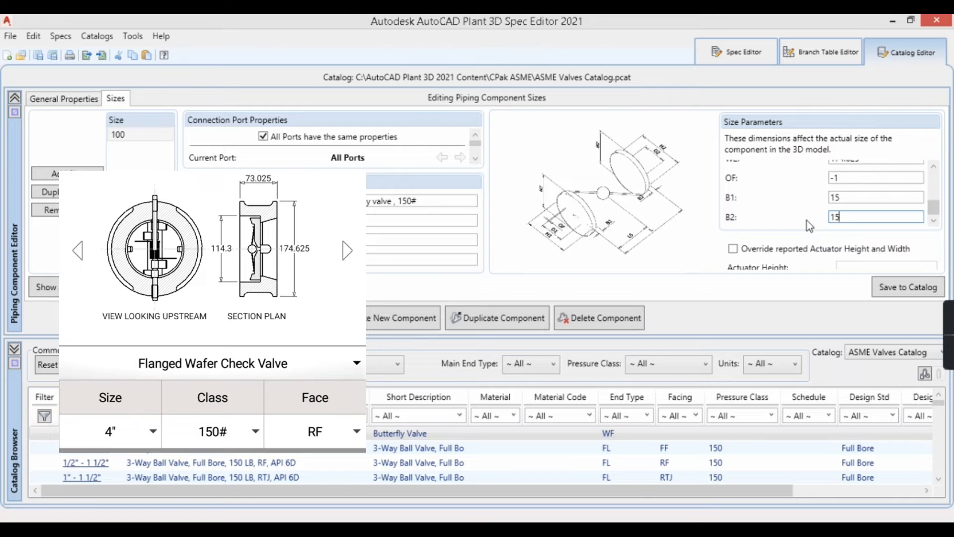
{"action": "scroll", "coordinate": [890, 201], "scroll_direction": "up", "scroll_amount": 5}
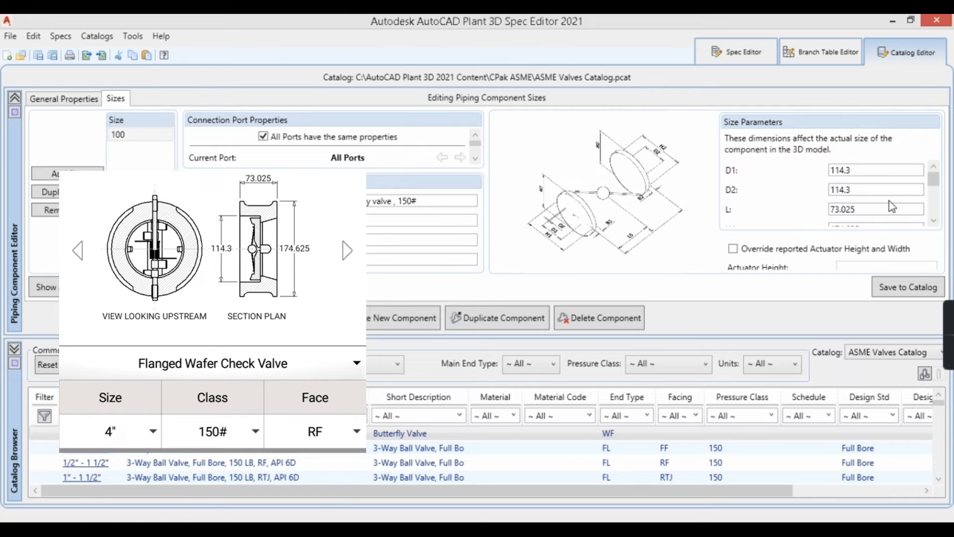
{"action": "scroll", "coordinate": [890, 201], "scroll_direction": "down", "scroll_amount": 5}
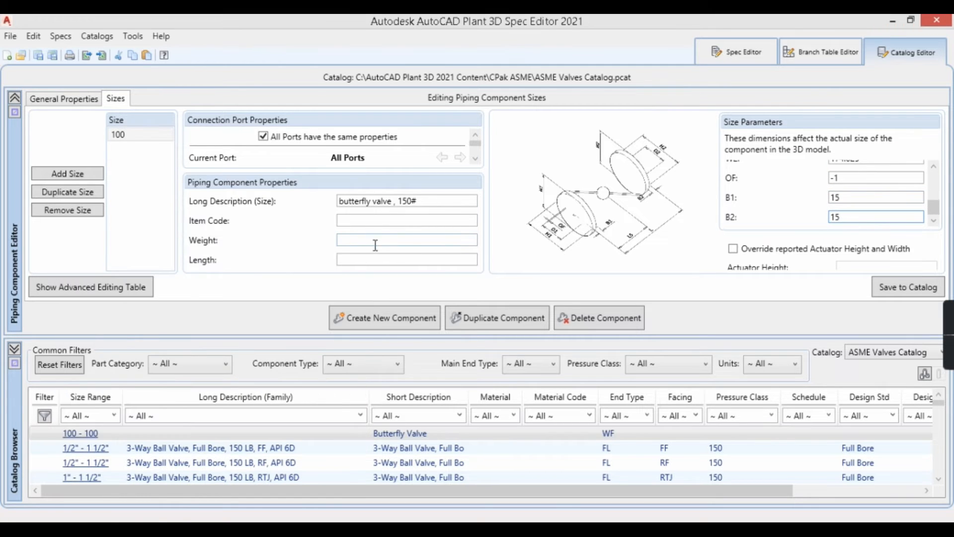
{"action": "left_click", "coordinate": [376, 239]}
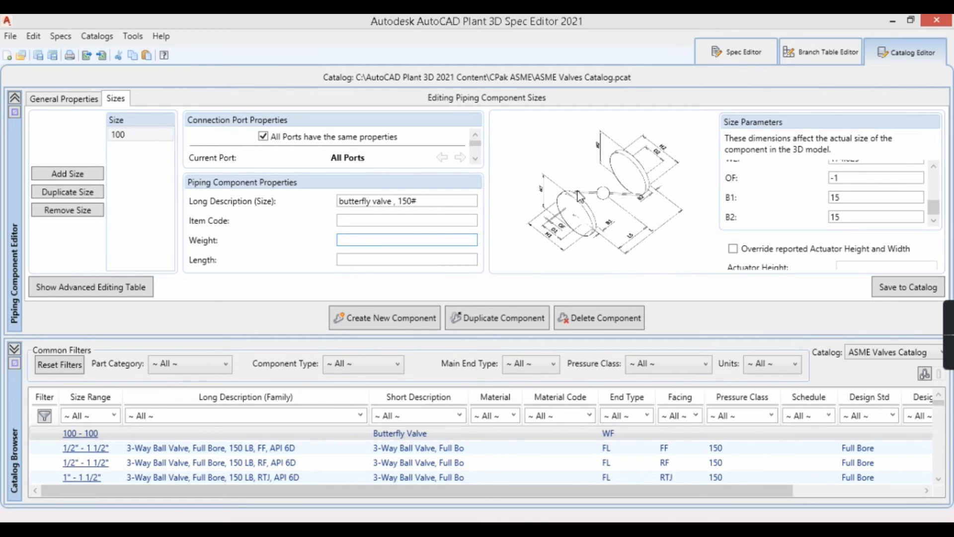
{"action": "left_click", "coordinate": [734, 250]}
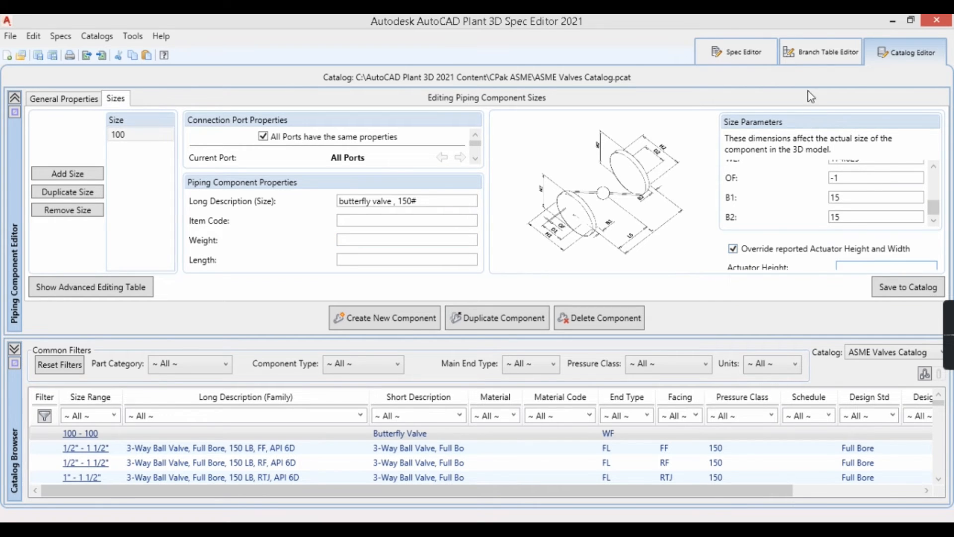
{"action": "left_click", "coordinate": [735, 250]}
Step: Try to save the size 100 butterfly valve to the catalog
{"action": "mouse_move", "coordinate": [951, 362]}
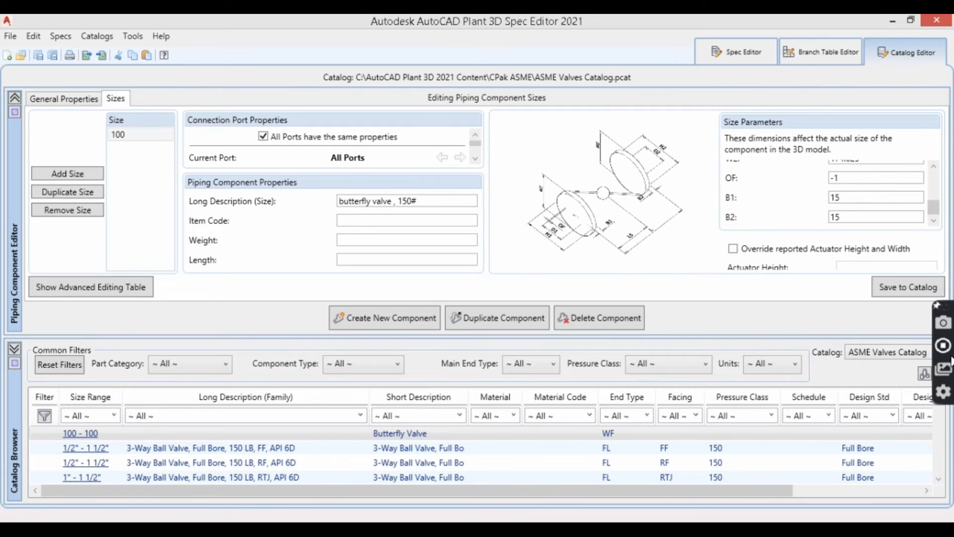
{"action": "left_click", "coordinate": [894, 291]}
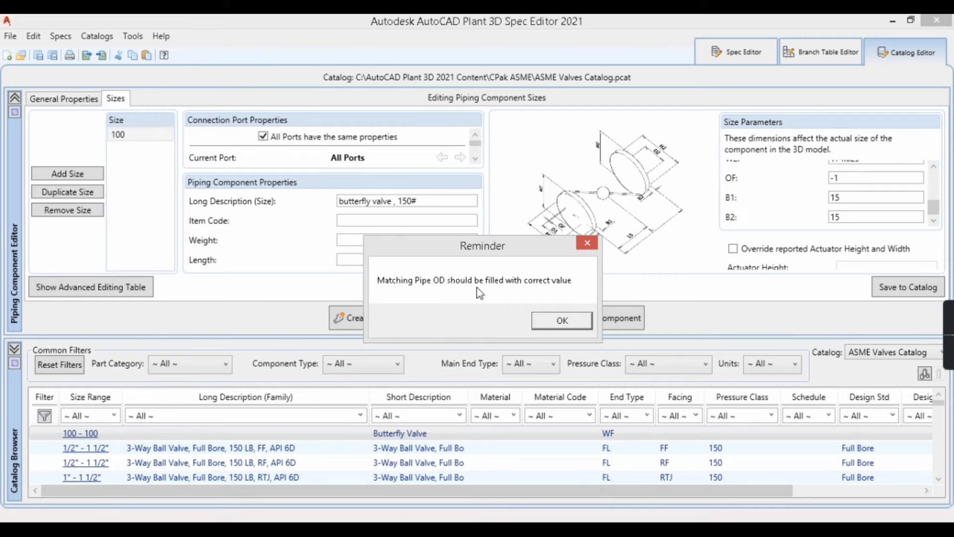
{"action": "left_click", "coordinate": [563, 323]}
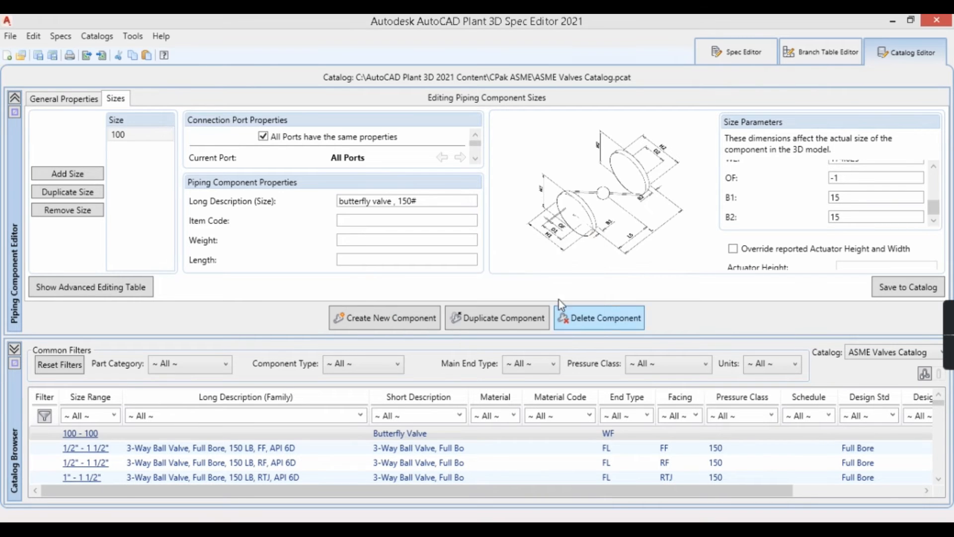
Step: Set the valve's matching pipe OD to 114.3 in the Advanced Editing Table and save the valve to the catalog
{"action": "left_click", "coordinate": [96, 288]}
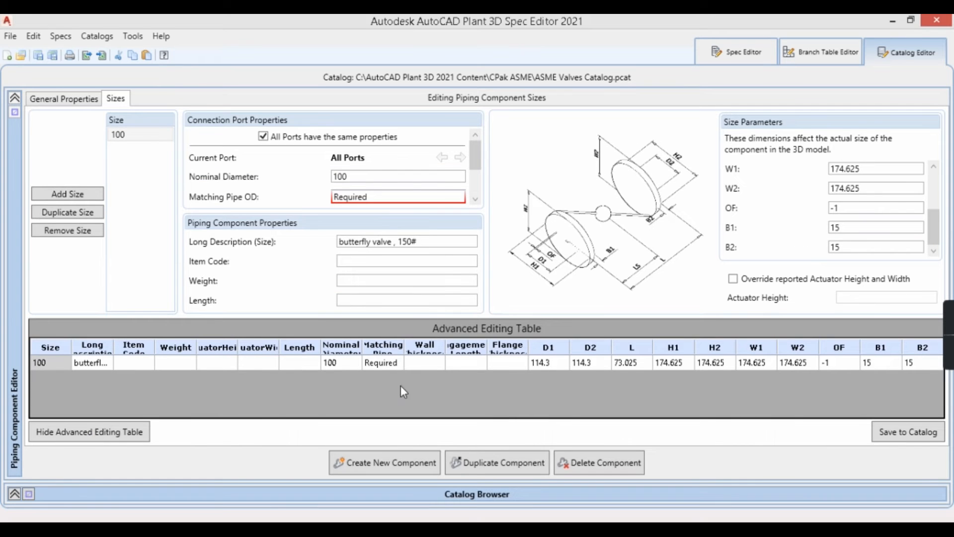
{"action": "left_click", "coordinate": [383, 366]}
{"action": "type", "text": "114.3"}
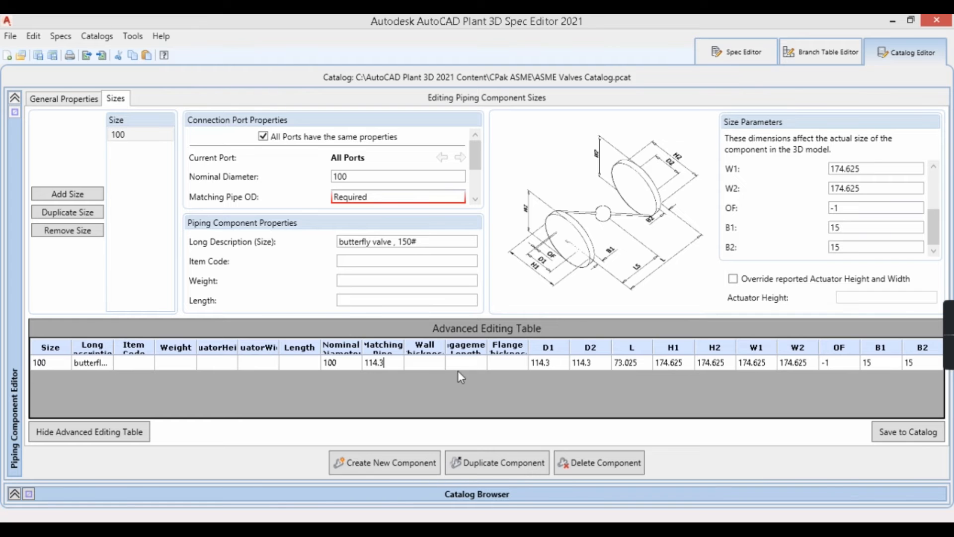
{"action": "left_click", "coordinate": [434, 362]}
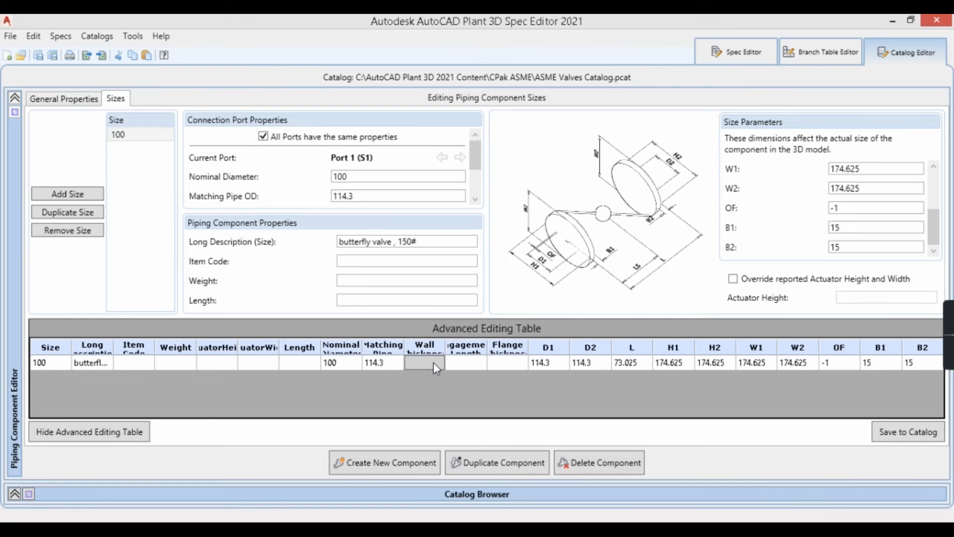
{"action": "left_click", "coordinate": [105, 433]}
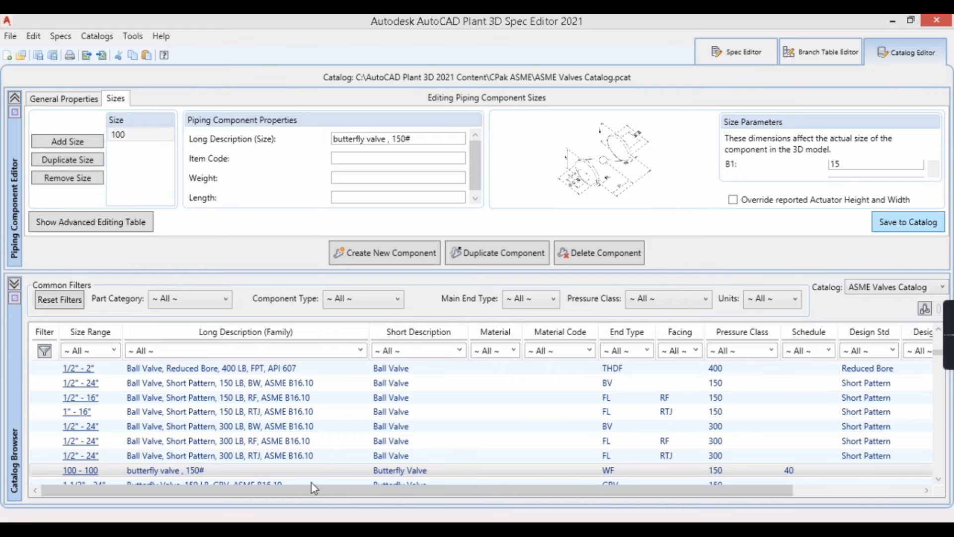
Step: Add the "butterfly valve , 150#" component from the ASME Valves Catalog to Test Spec
{"action": "left_click", "coordinate": [400, 477]}
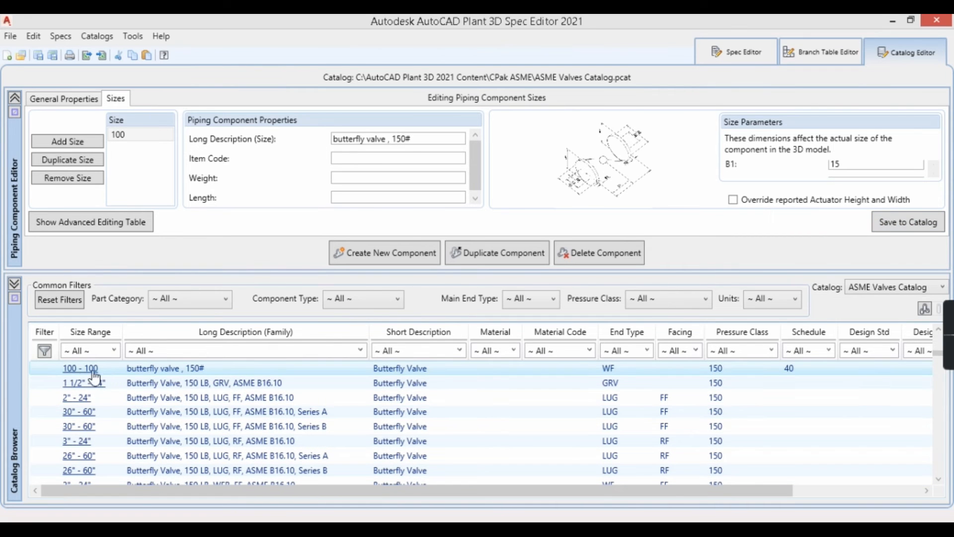
{"action": "right_click", "coordinate": [201, 374]}
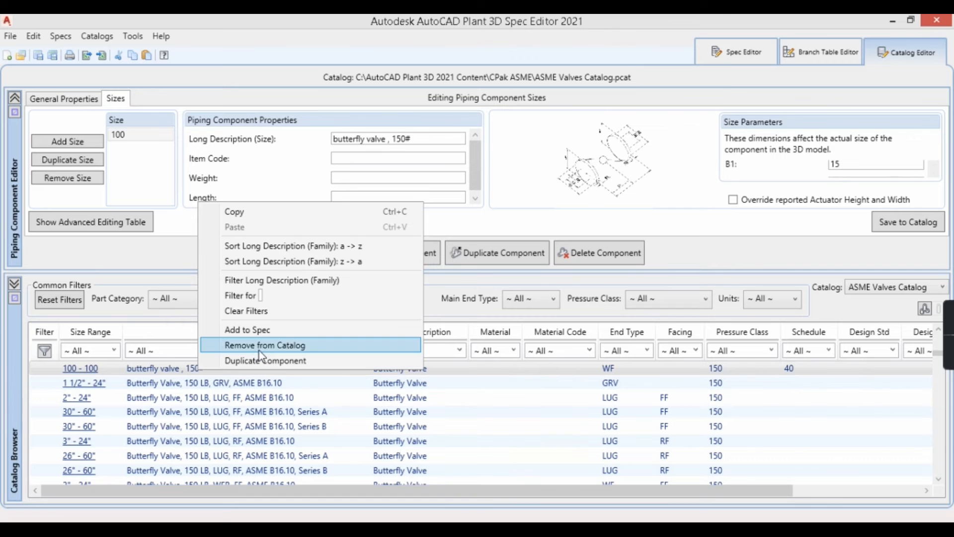
{"action": "left_click", "coordinate": [262, 335]}
{"action": "left_click", "coordinate": [329, 206]}
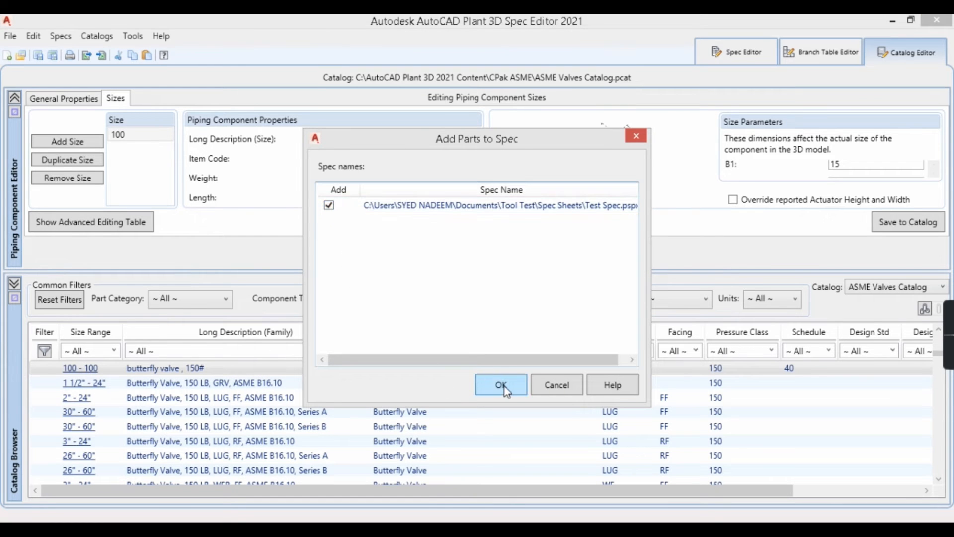
{"action": "left_click", "coordinate": [502, 386]}
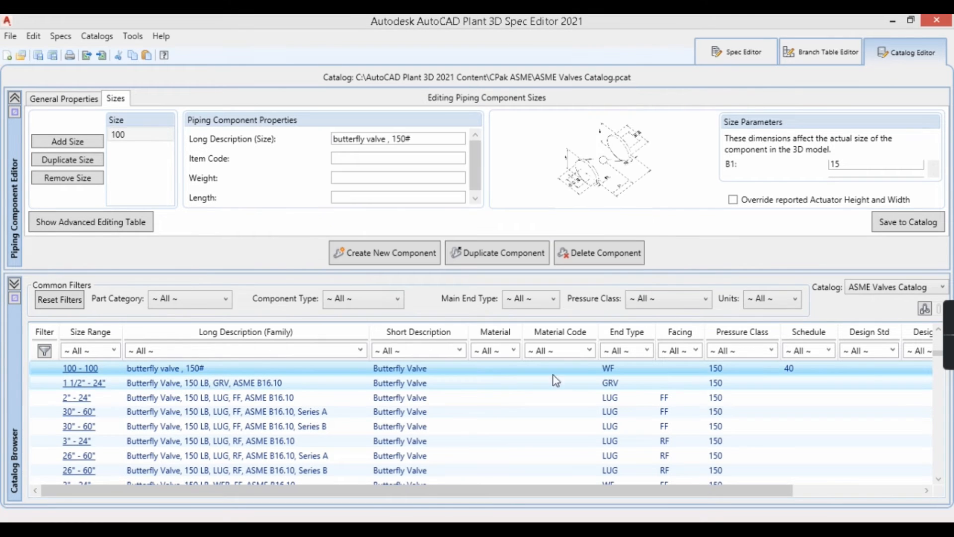
Step: Remove the 28" to 48" "Gate Valve, 150 LB, RF, ASME B16.10, Series B" from Test Spec in the Spec Editor
{"action": "left_click", "coordinate": [732, 59]}
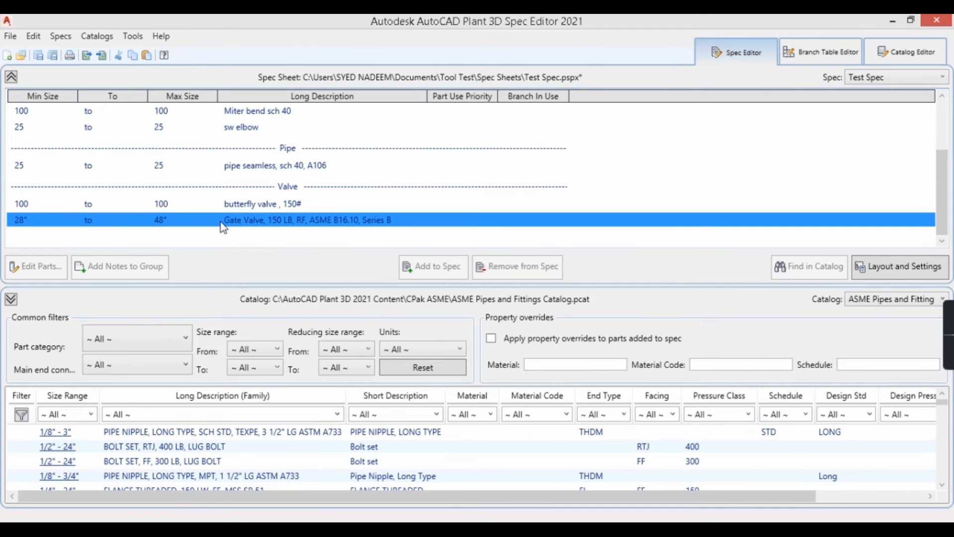
{"action": "left_click", "coordinate": [188, 208]}
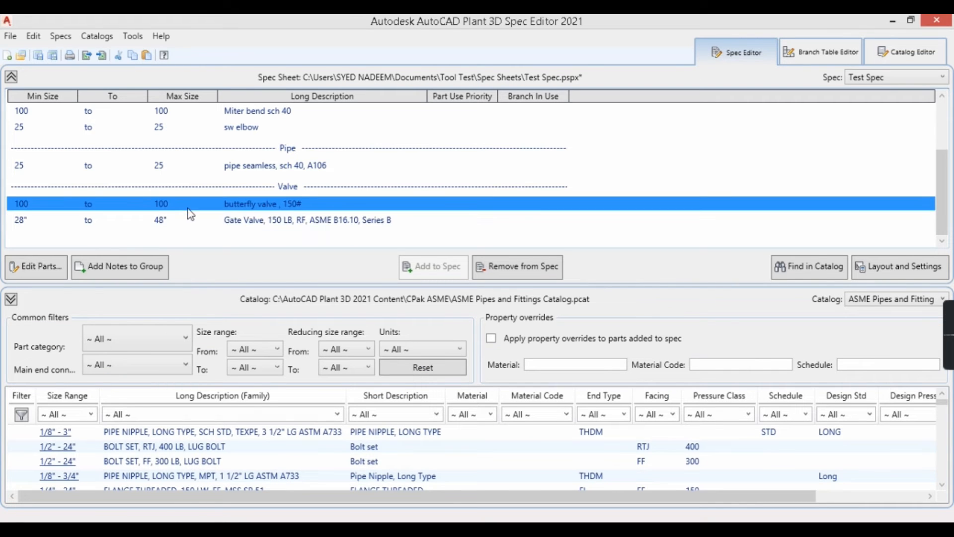
{"action": "left_click", "coordinate": [68, 221]}
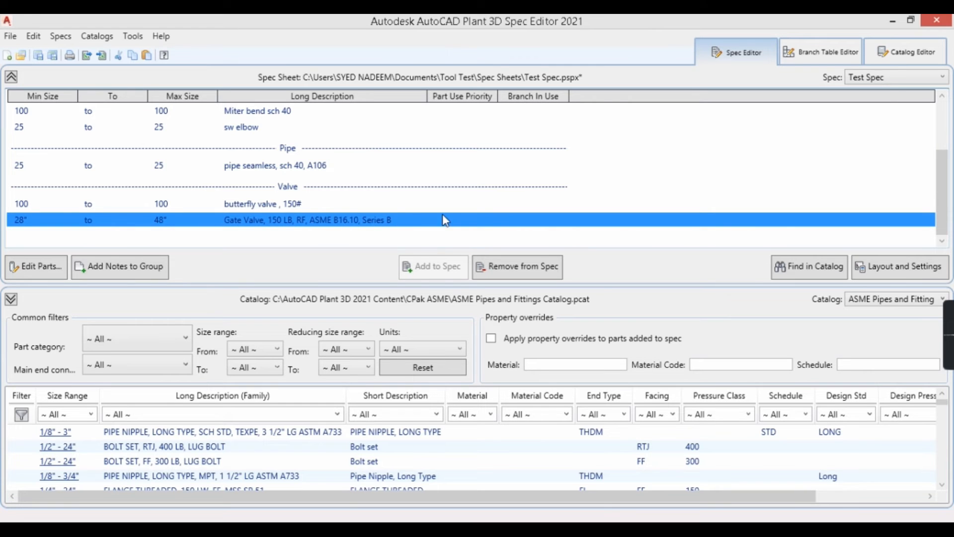
{"action": "left_click", "coordinate": [514, 269]}
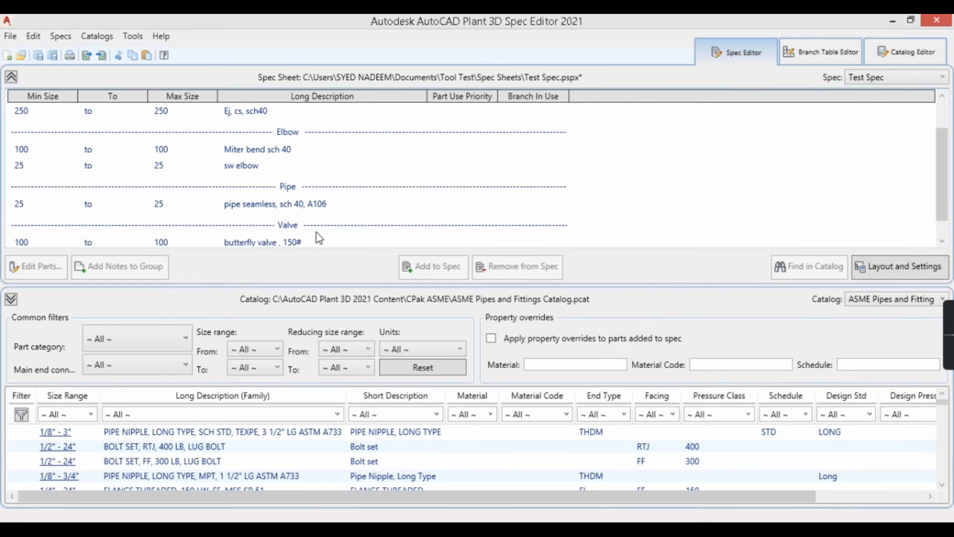
Step: Check the butterfly valve entry in the spec sheet and save Test Spec
{"action": "scroll", "coordinate": [340, 202], "scroll_direction": "down", "scroll_amount": 1}
{"action": "left_click", "coordinate": [245, 228]}
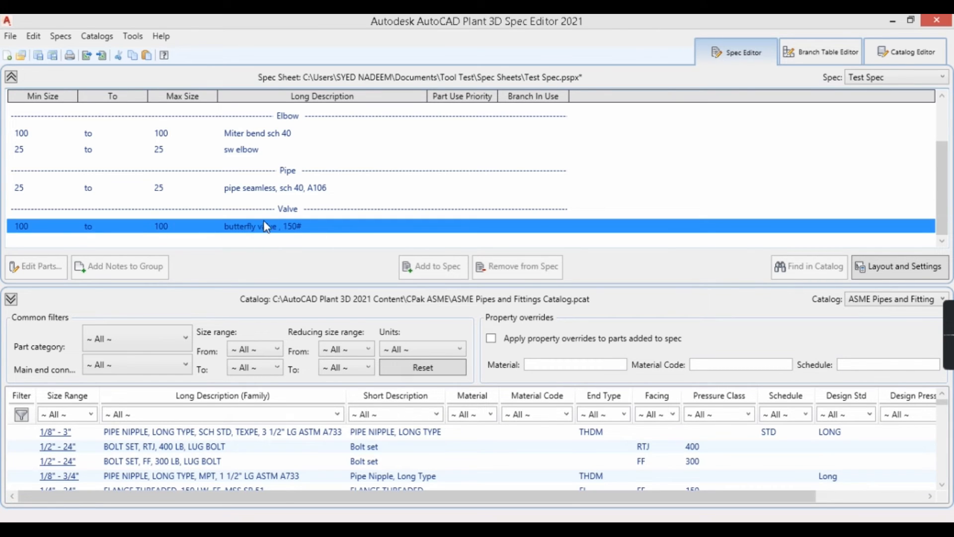
{"action": "left_click", "coordinate": [52, 58]}
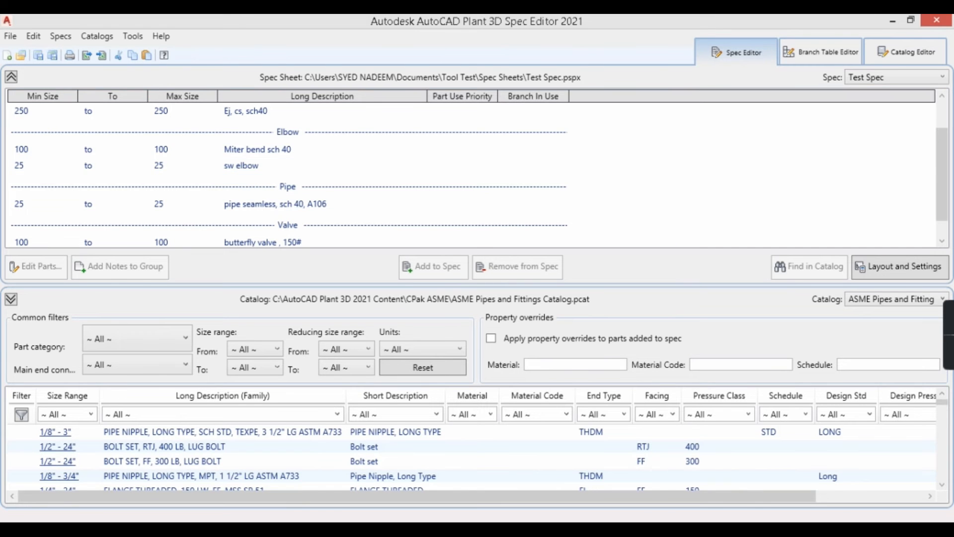
Step: Switch to AutoCAD Plant 3D and select "butterfly valve , 150#" from Test Spec in the Spec Viewer
{"action": "left_click", "coordinate": [893, 21]}
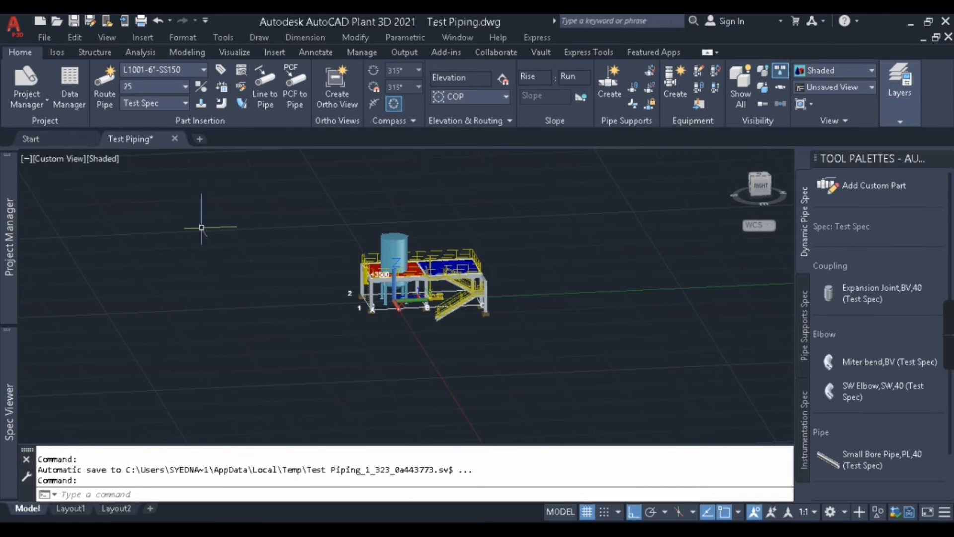
{"action": "middle_click_drag", "start_coordinate": [513, 329], "coordinate": [214, 306]}
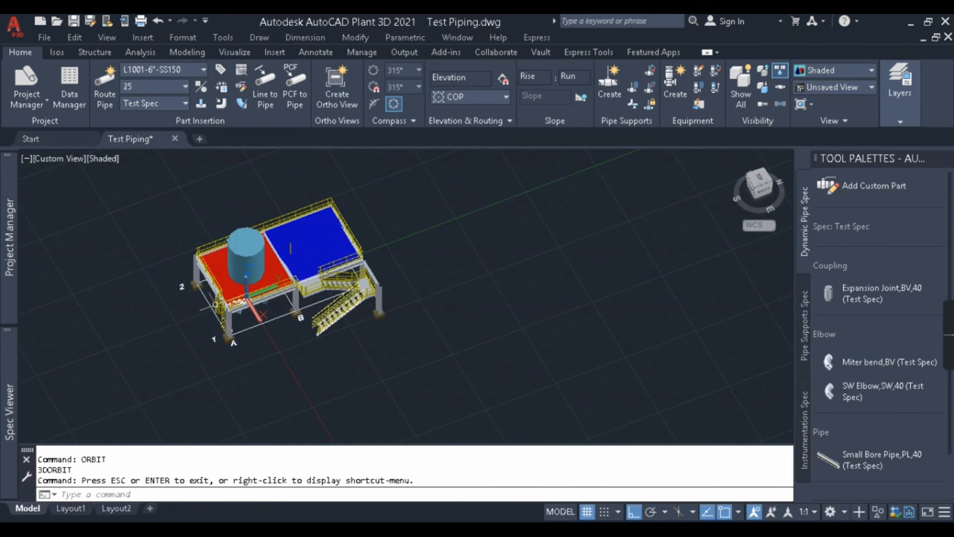
{"action": "left_click", "coordinate": [240, 74]}
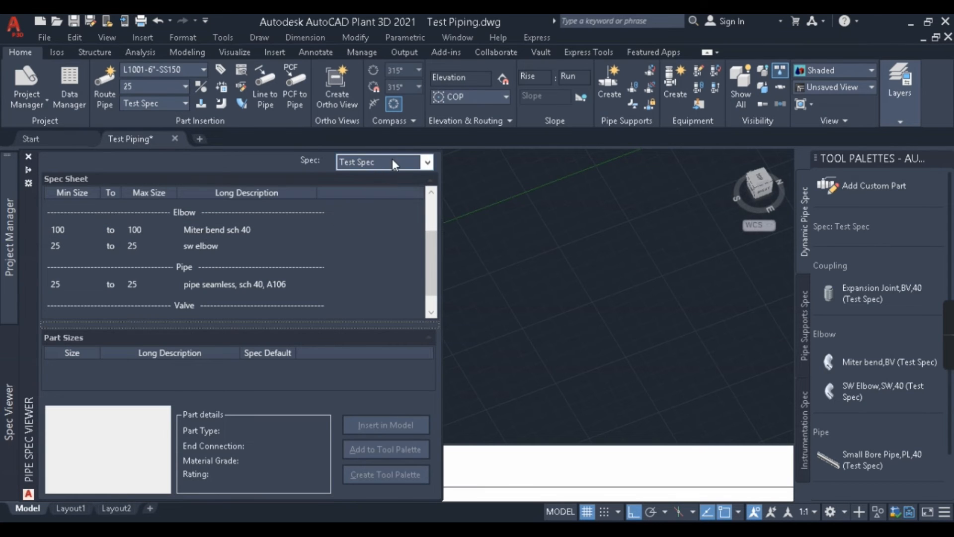
{"action": "left_click", "coordinate": [388, 163]}
{"action": "left_click", "coordinate": [293, 155]}
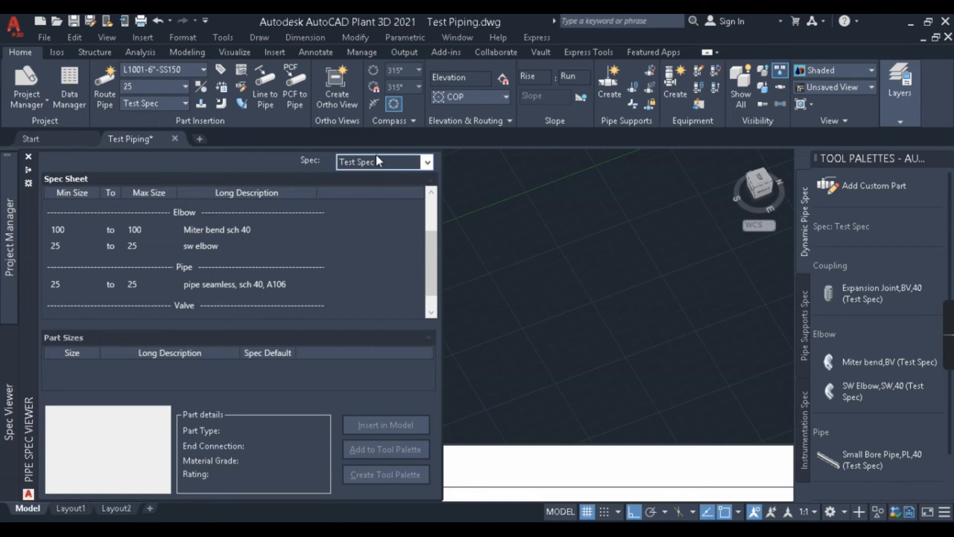
{"action": "left_click_drag", "start_coordinate": [432, 256], "coordinate": [435, 303]}
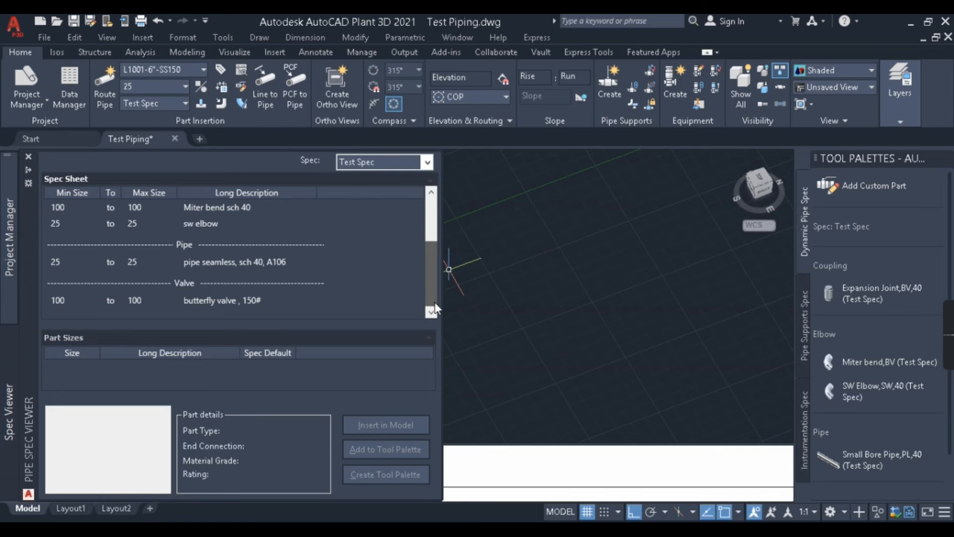
{"action": "left_click", "coordinate": [209, 297]}
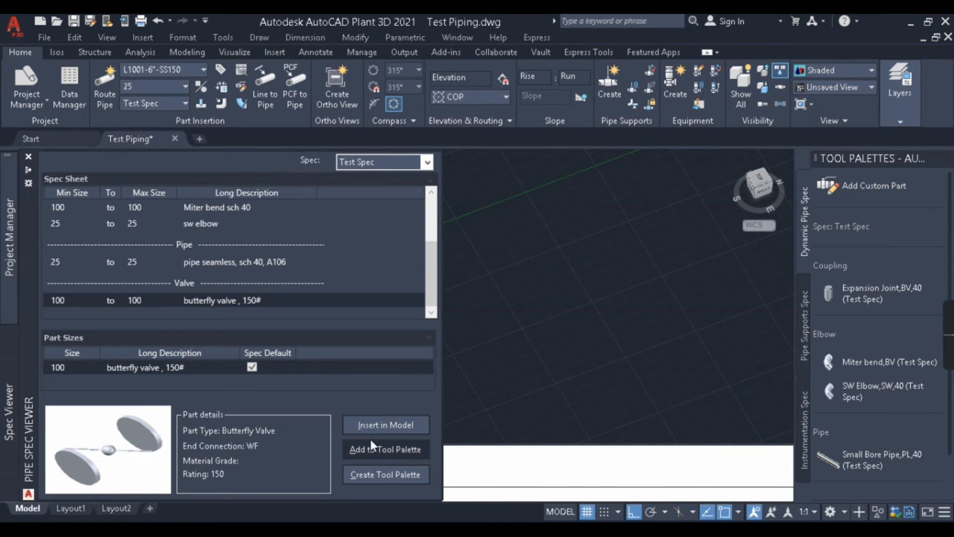
Step: Insert the "butterfly valve , 150#" from Test Spec into an open area of the model and end the insertion
{"action": "left_click", "coordinate": [406, 420]}
{"action": "scroll", "coordinate": [571, 328], "scroll_direction": "up", "scroll_amount": 8}
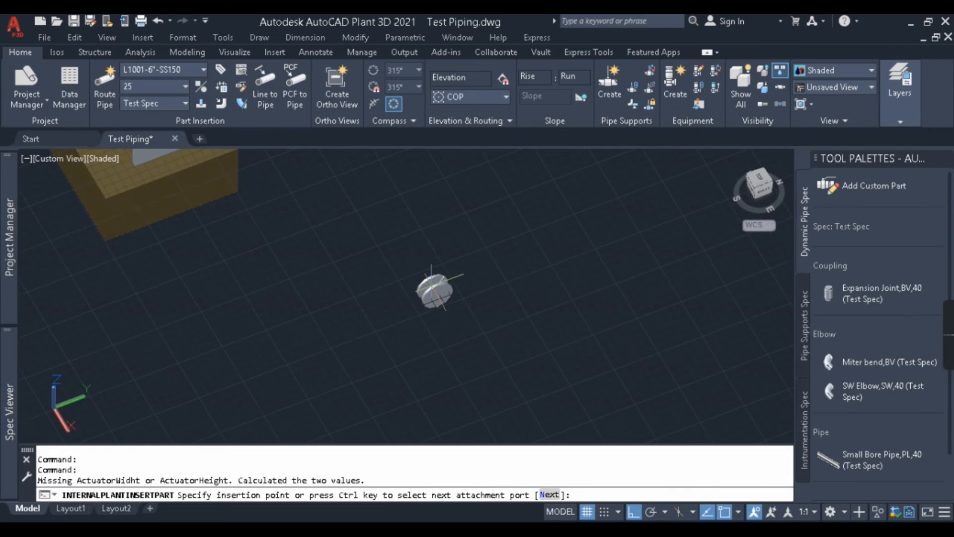
{"action": "left_click", "coordinate": [432, 287]}
{"action": "left_click", "coordinate": [277, 329]}
{"action": "scroll", "coordinate": [446, 294], "scroll_direction": "up", "scroll_amount": 4}
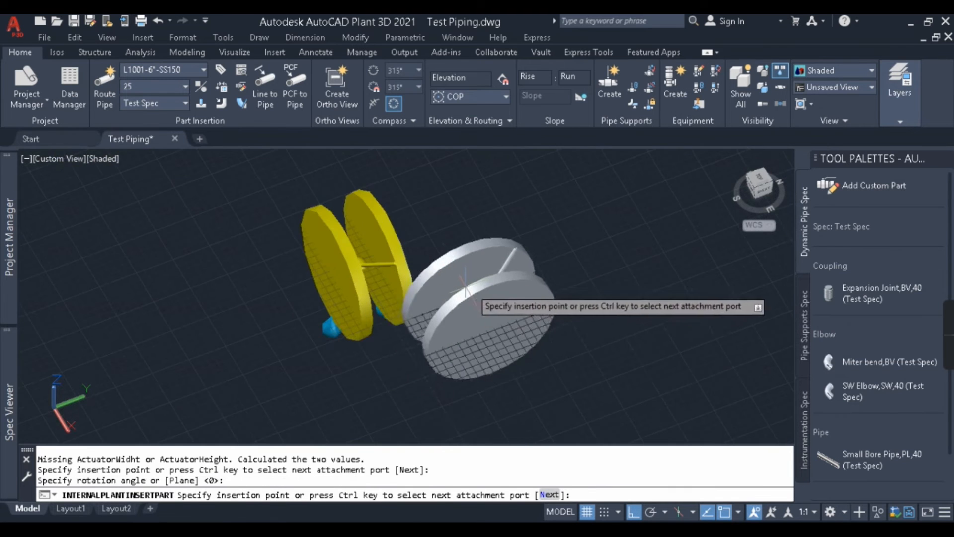
{"action": "key", "text": "Escape"}
Step: Examine the inserted butterfly valve and its connection ports in the model
{"action": "scroll", "coordinate": [433, 304], "scroll_direction": "down", "scroll_amount": 6}
{"action": "middle_click_drag", "start_coordinate": [432, 305], "coordinate": [413, 304], "text": "shift"}
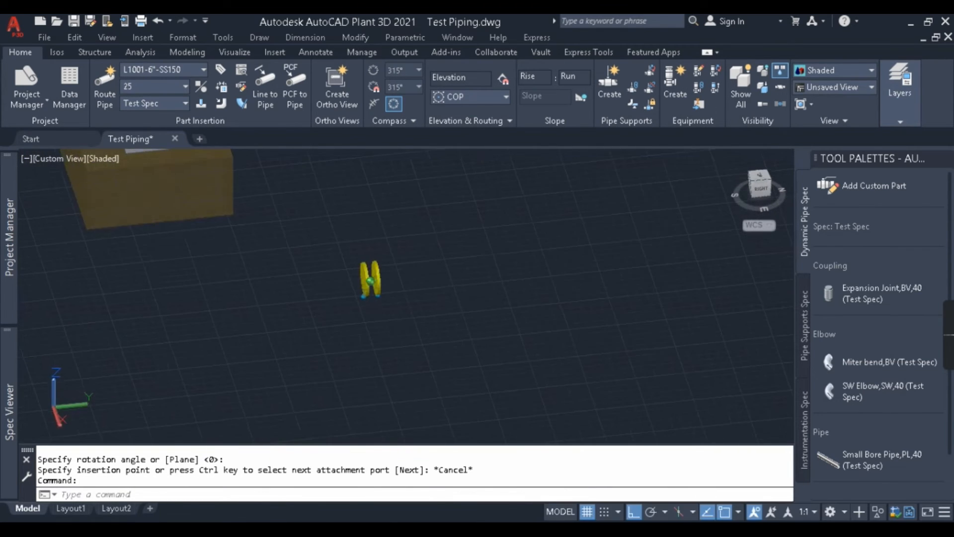
{"action": "scroll", "coordinate": [384, 280], "scroll_direction": "up", "scroll_amount": 5}
{"action": "left_click", "coordinate": [325, 283]}
{"action": "scroll", "coordinate": [323, 284], "scroll_direction": "down", "scroll_amount": 5}
{"action": "left_click", "coordinate": [347, 276]}
{"action": "key", "text": "Escape"}
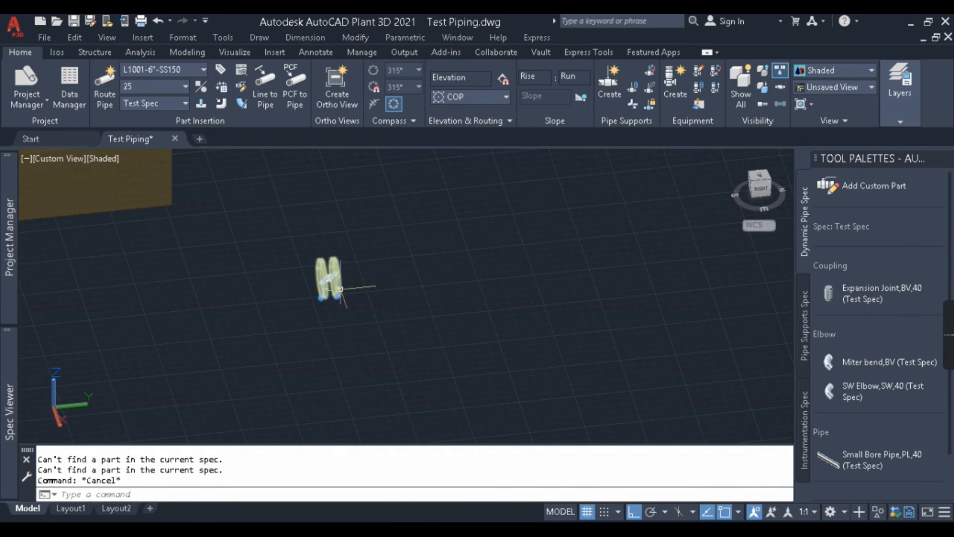
{"action": "left_click", "coordinate": [331, 278]}
{"action": "key", "text": "Escape"}
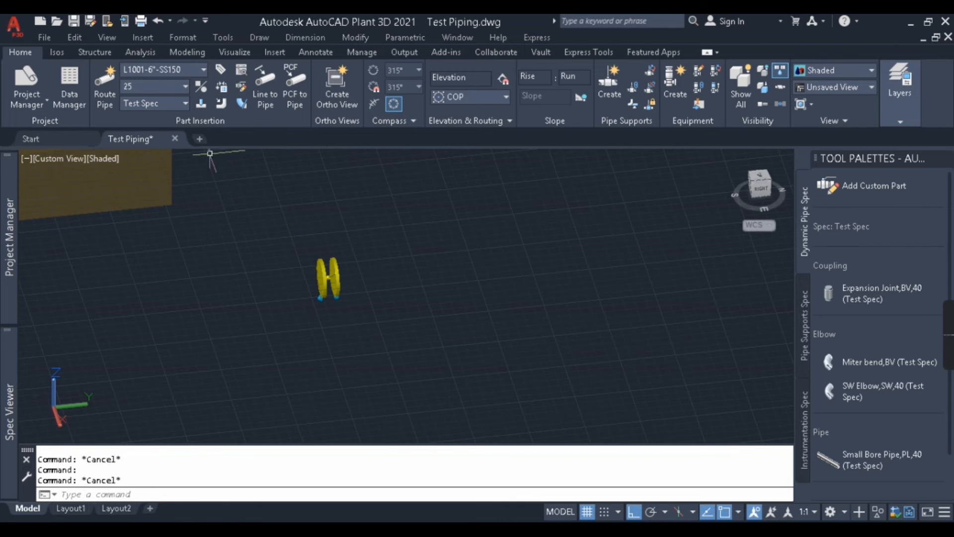
{"action": "scroll", "coordinate": [392, 251], "scroll_direction": "down", "scroll_amount": 5}
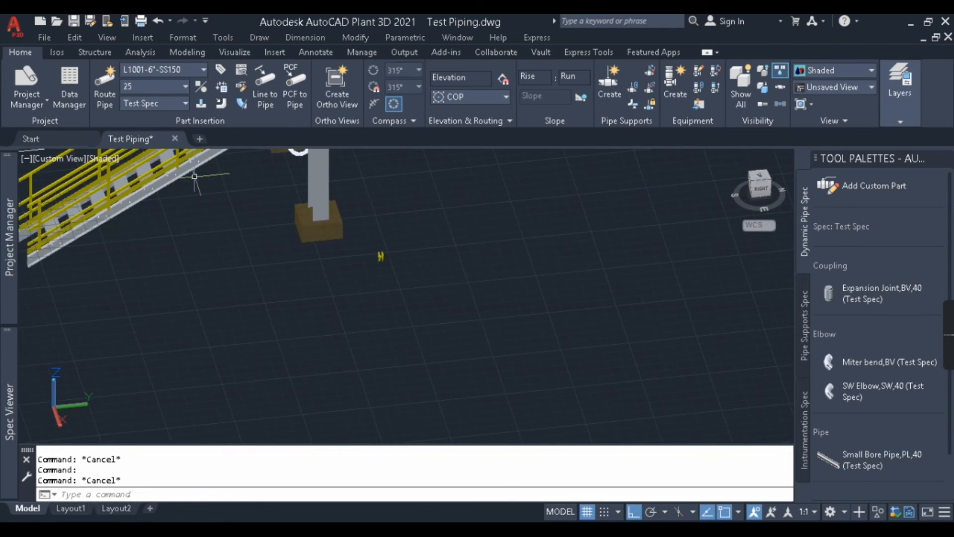
{"action": "scroll", "coordinate": [273, 249], "scroll_direction": "up", "scroll_amount": 2}
{"action": "middle_click_drag", "start_coordinate": [435, 235], "coordinate": [324, 230]}
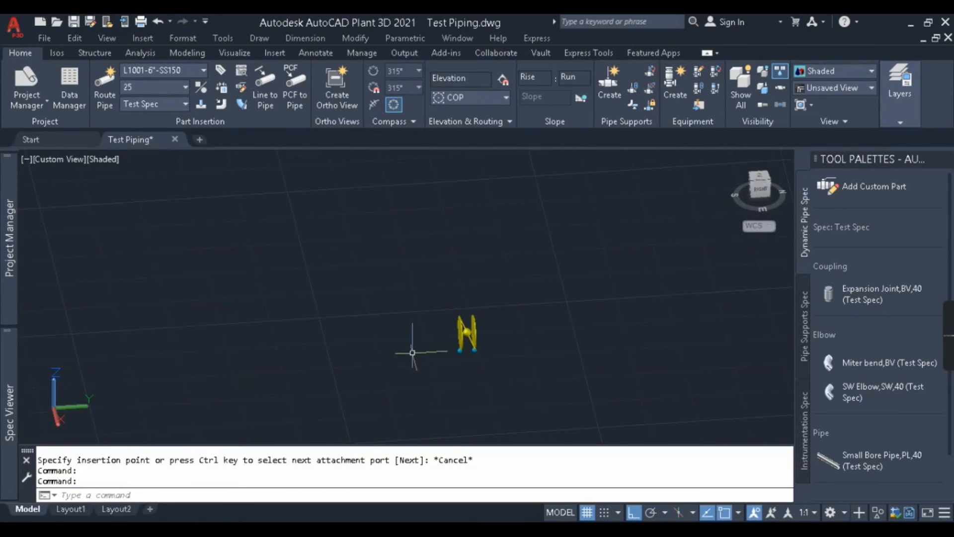
{"action": "mouse_move", "coordinate": [5, 425]}
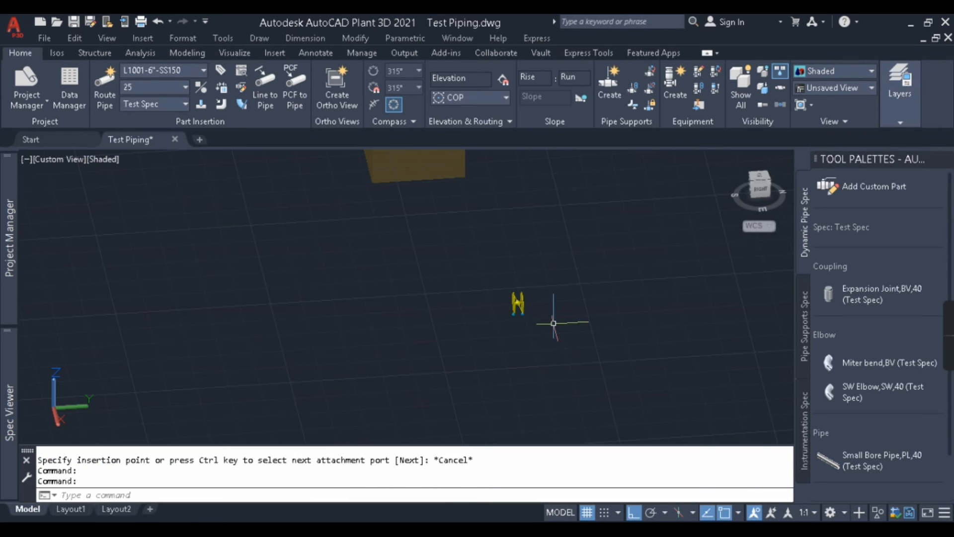
{"action": "middle_click_drag", "start_coordinate": [549, 298], "coordinate": [541, 303]}
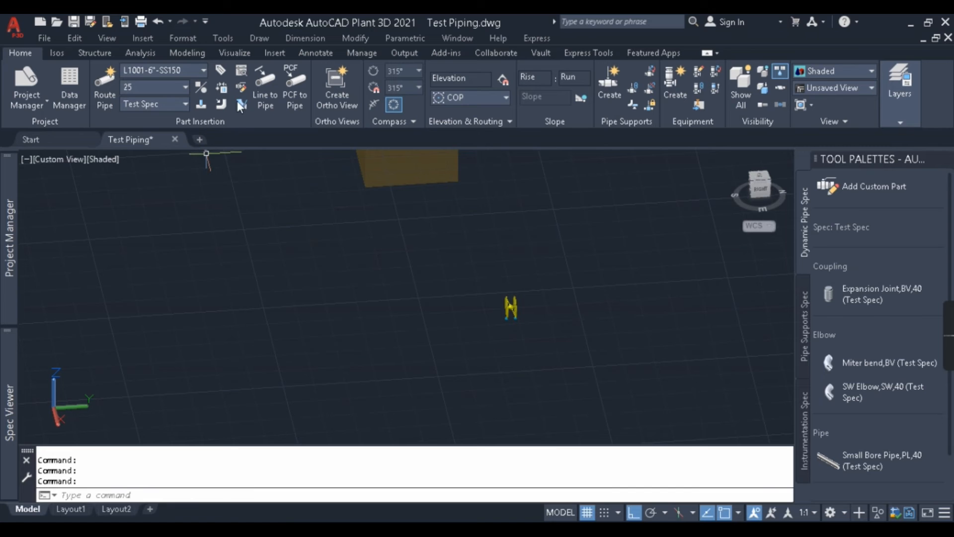
{"action": "scroll", "coordinate": [361, 314], "scroll_direction": "down", "scroll_amount": 3}
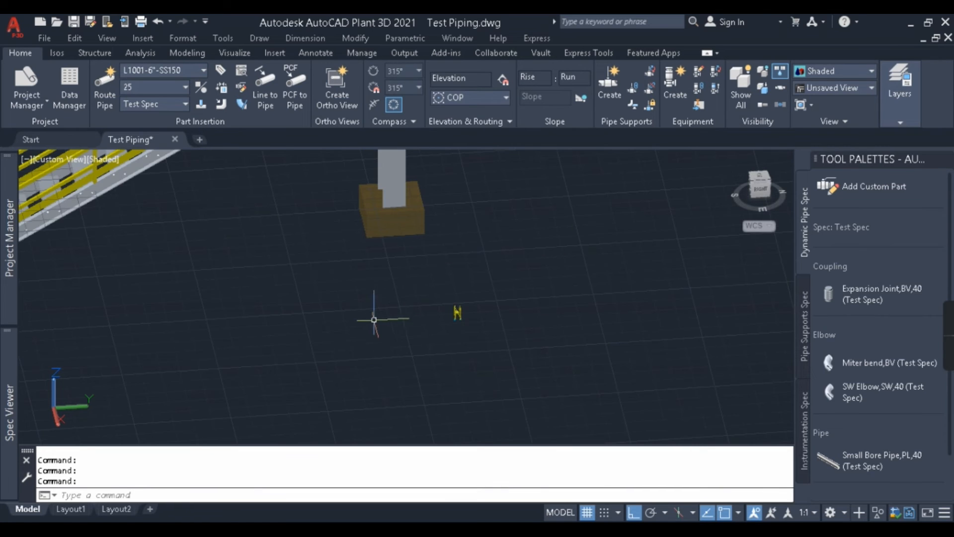
Step: Open the Custom Parts Builder and review the port properties and dimensions of the size 100, class 150 flange
{"action": "left_click", "coordinate": [240, 86]}
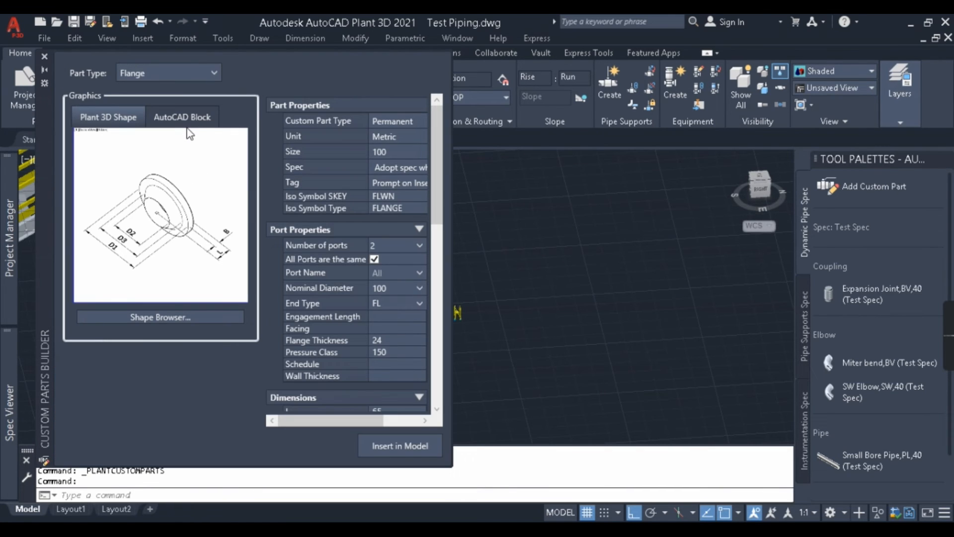
{"action": "left_click", "coordinate": [44, 57]}
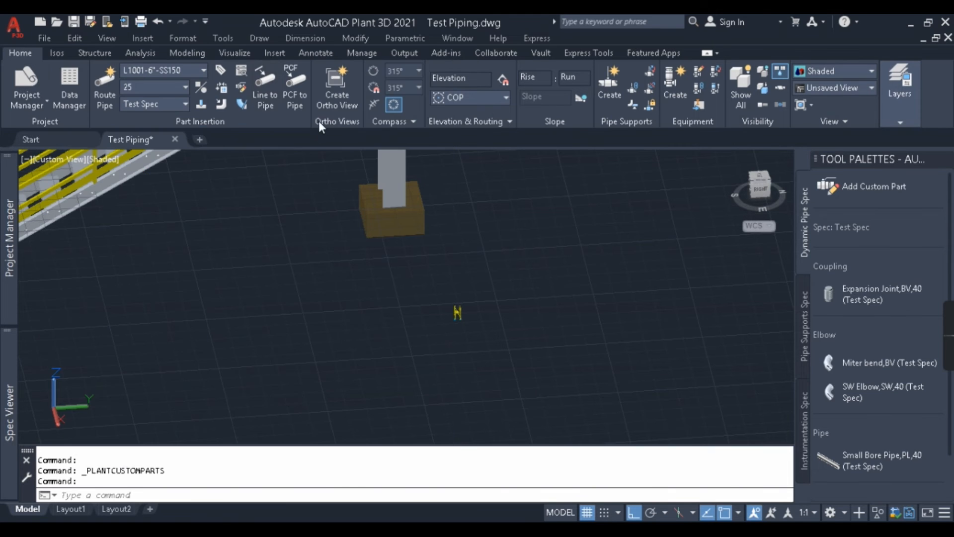
{"action": "left_click", "coordinate": [242, 90]}
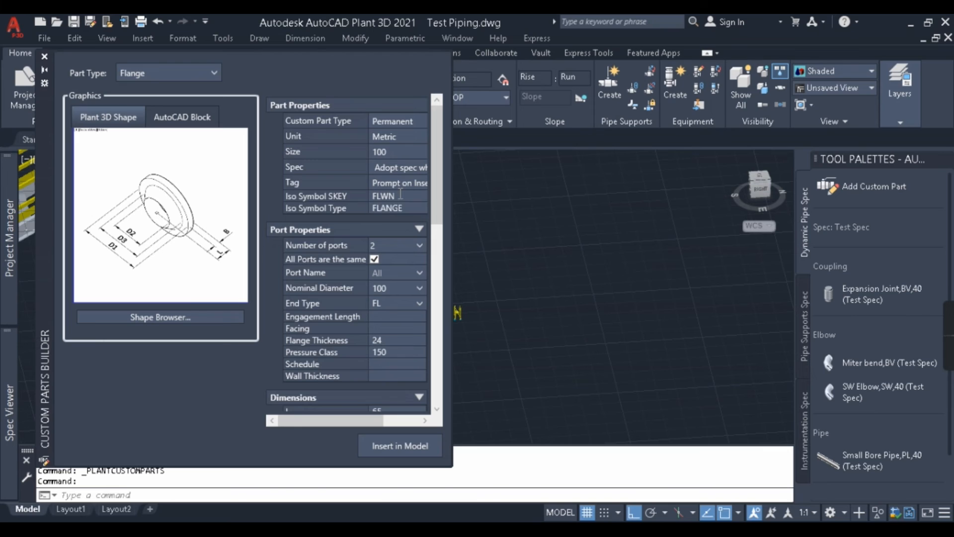
{"action": "mouse_move", "coordinate": [435, 203]}
{"action": "left_mouse_down"}
{"action": "mouse_move", "coordinate": [442, 282]}
{"action": "mouse_move", "coordinate": [444, 236]}
{"action": "left_mouse_up"}
{"action": "left_click", "coordinate": [437, 410]}
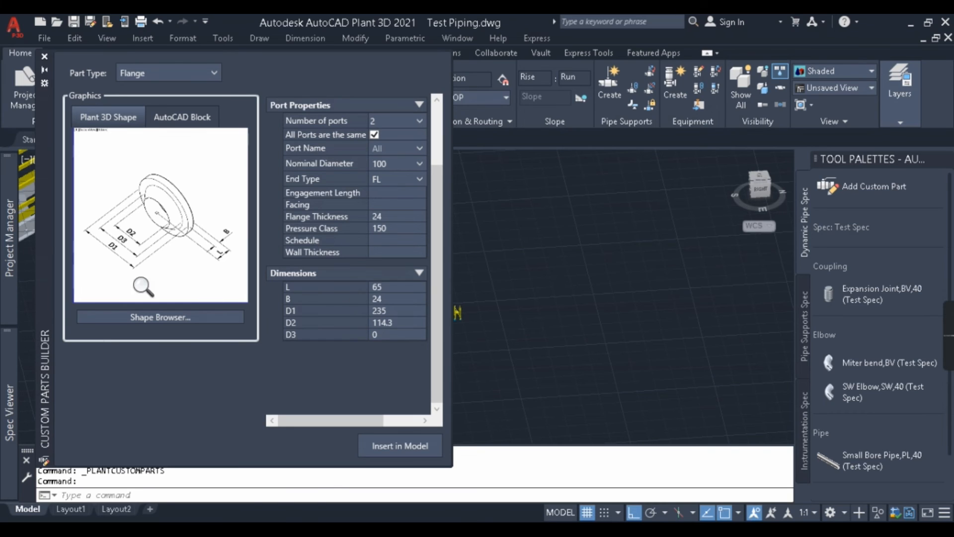
{"action": "left_click", "coordinate": [391, 299]}
{"action": "left_click", "coordinate": [405, 335]}
{"action": "left_click", "coordinate": [411, 323]}
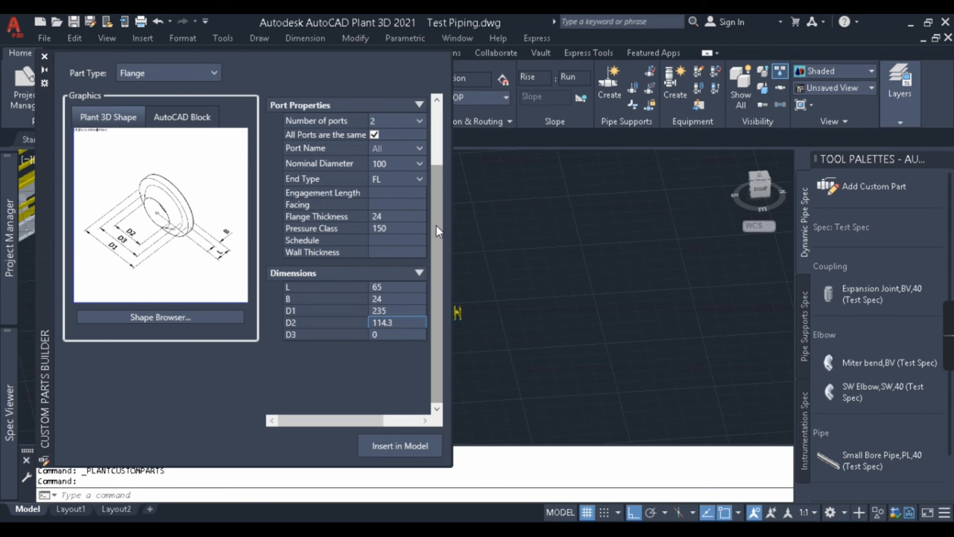
{"action": "left_click_drag", "start_coordinate": [436, 226], "coordinate": [437, 195]}
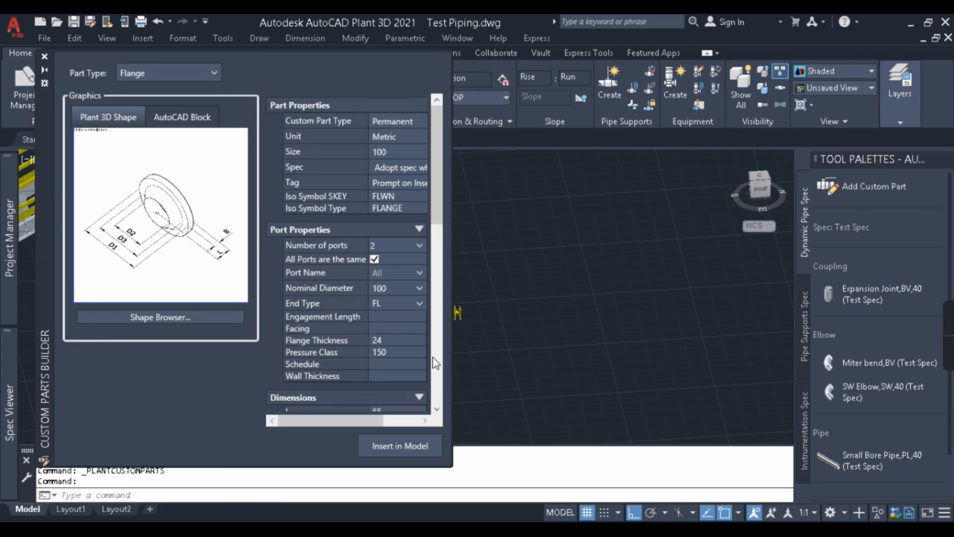
{"action": "scroll", "coordinate": [440, 411], "scroll_direction": "down", "scroll_amount": 3}
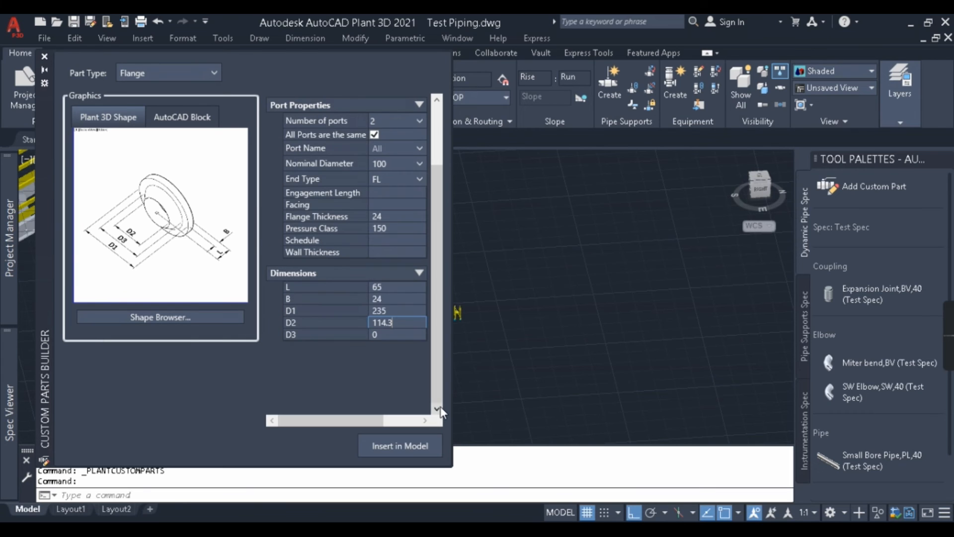
Step: Insert the custom flange onto one port of the butterfly valve with a node snap and rotation angle 0
{"action": "left_click", "coordinate": [393, 441]}
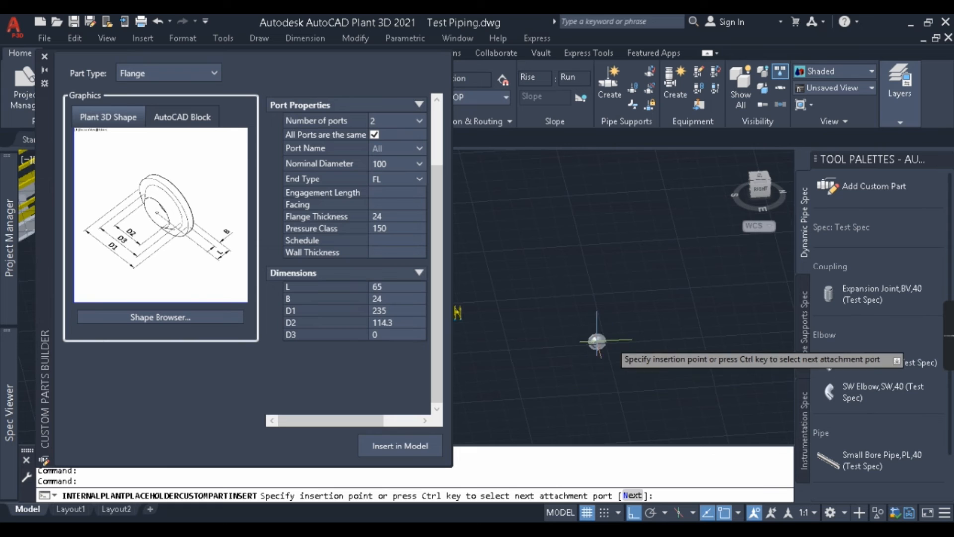
{"action": "scroll", "coordinate": [667, 342], "scroll_direction": "up", "scroll_amount": 3}
{"action": "scroll", "coordinate": [667, 343], "scroll_direction": "down", "scroll_amount": 5}
{"action": "scroll", "coordinate": [577, 358], "scroll_direction": "up", "scroll_amount": 5}
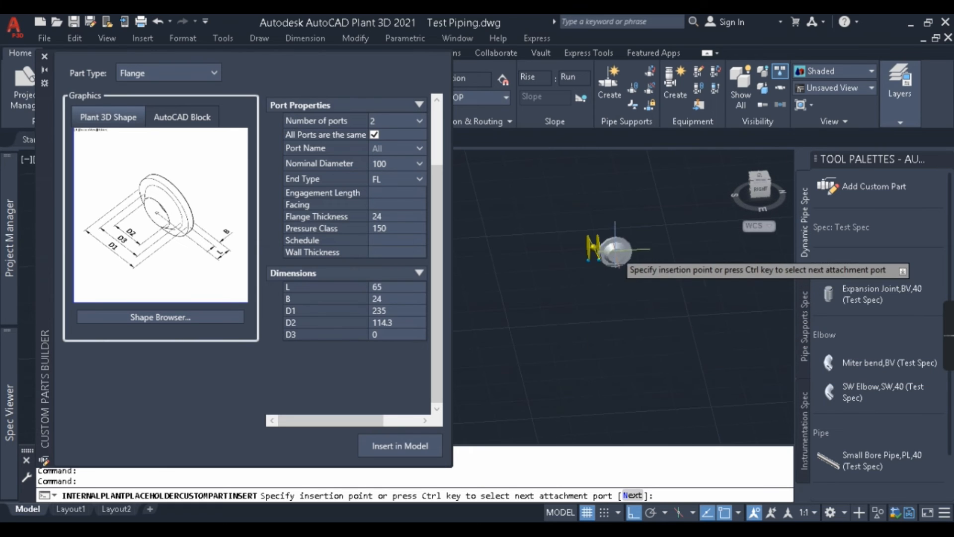
{"action": "scroll", "coordinate": [616, 252], "scroll_direction": "up", "scroll_amount": 3}
{"action": "type", "text": "nod"}
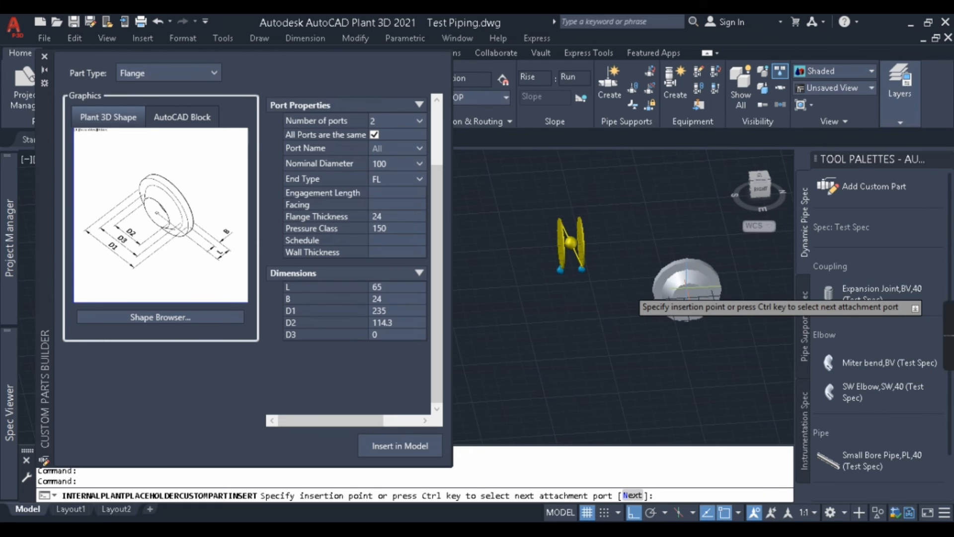
{"action": "key", "text": "Return"}
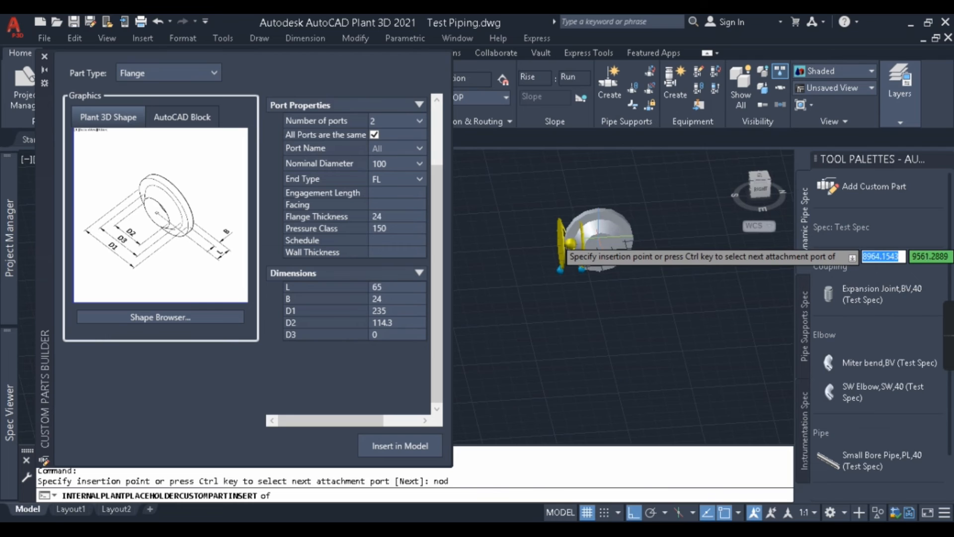
{"action": "left_click", "coordinate": [582, 242]}
{"action": "left_click", "coordinate": [582, 242]}
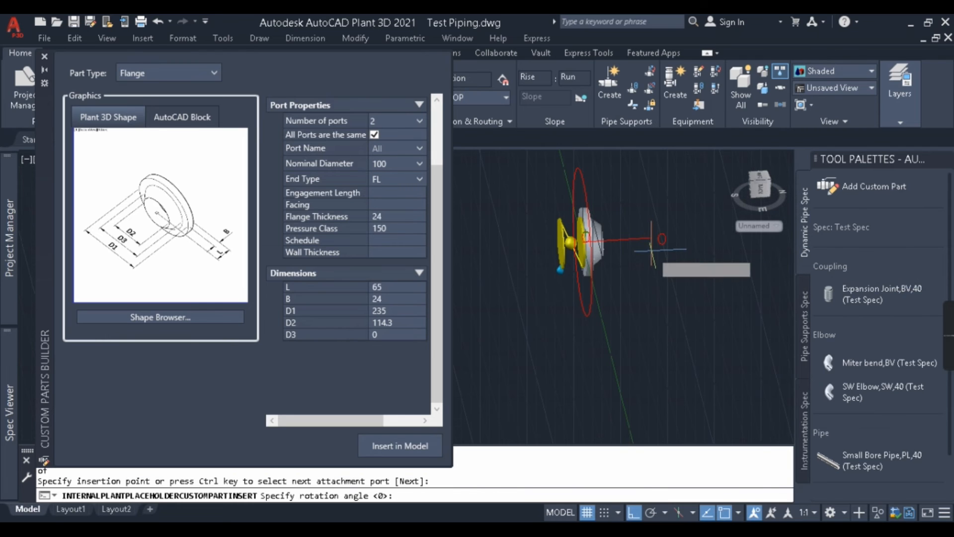
Step: Insert a second custom flange onto the opposite port of the butterfly valve with a node snap and end the insertion
{"action": "type", "text": "nod"}
{"action": "key", "text": "Return"}
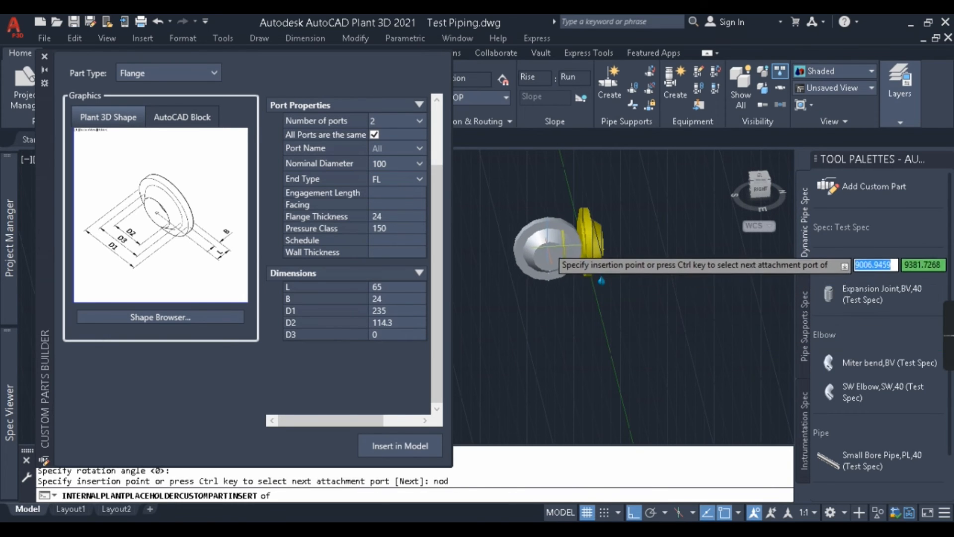
{"action": "left_click", "coordinate": [560, 242]}
{"action": "key", "text": "Escape"}
Step: Check how the butterfly valve and its two flanges are connected by selecting each part in the model
{"action": "middle_click_drag", "start_coordinate": [605, 315], "coordinate": [569, 347], "text": "shift"}
{"action": "left_click", "coordinate": [398, 323]}
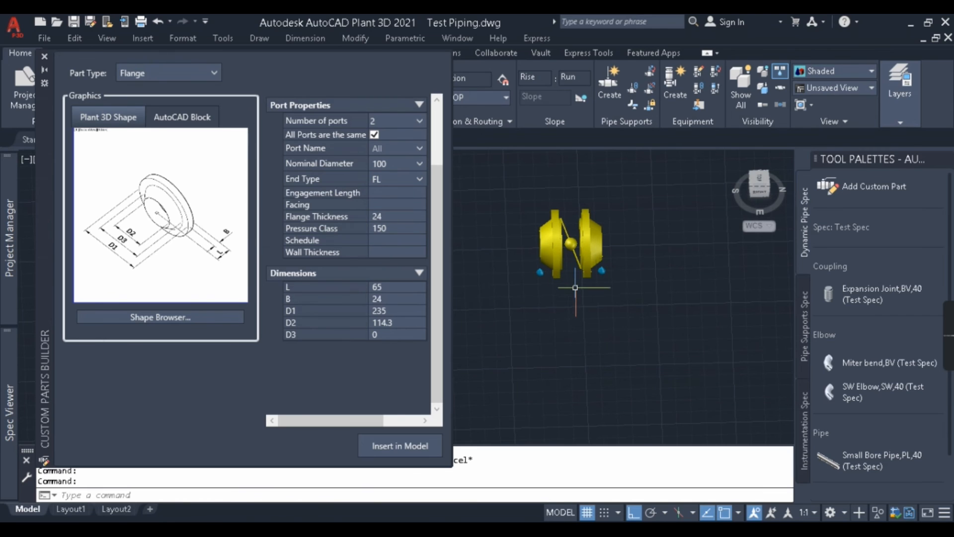
{"action": "scroll", "coordinate": [574, 252], "scroll_direction": "up", "scroll_amount": 3}
{"action": "left_click", "coordinate": [574, 246]}
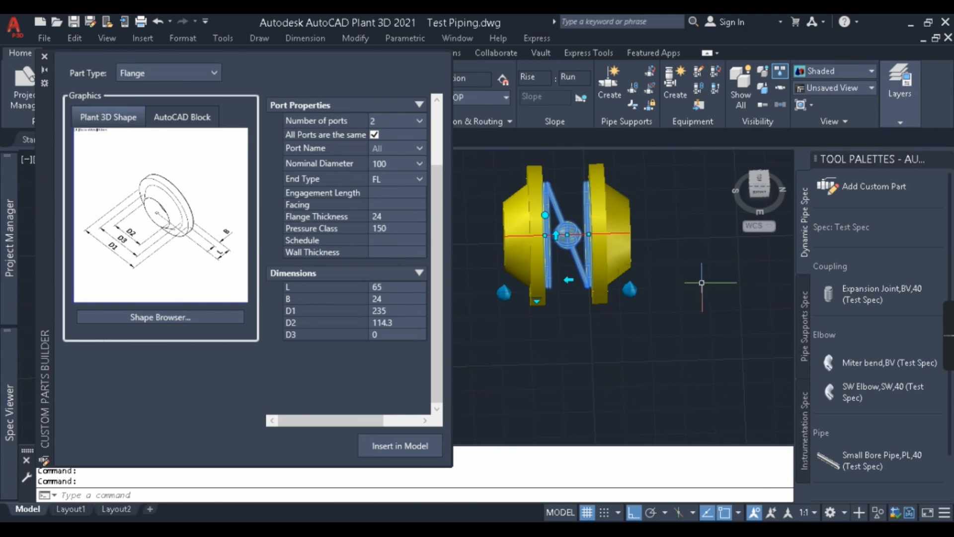
{"action": "key", "text": "Escape"}
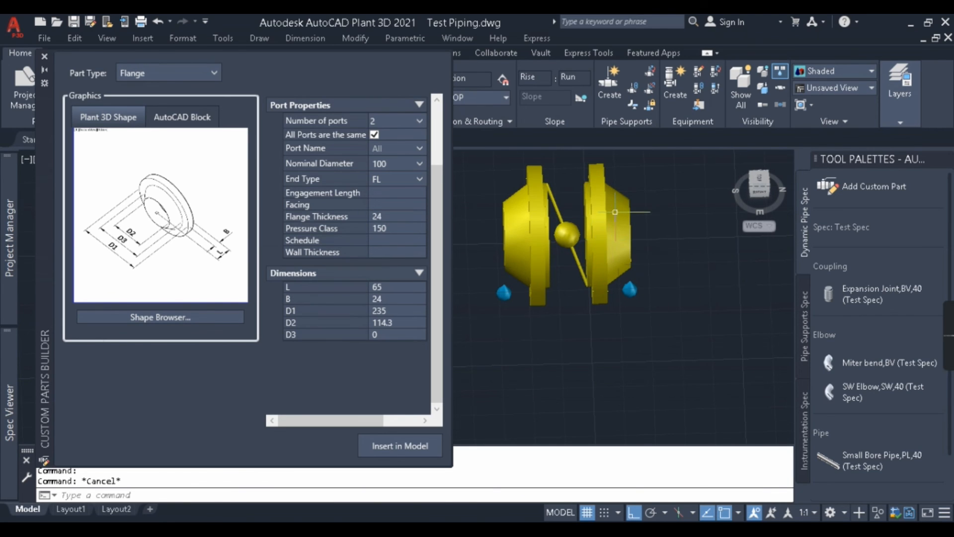
{"action": "left_click", "coordinate": [614, 244]}
{"action": "key", "text": "Escape"}
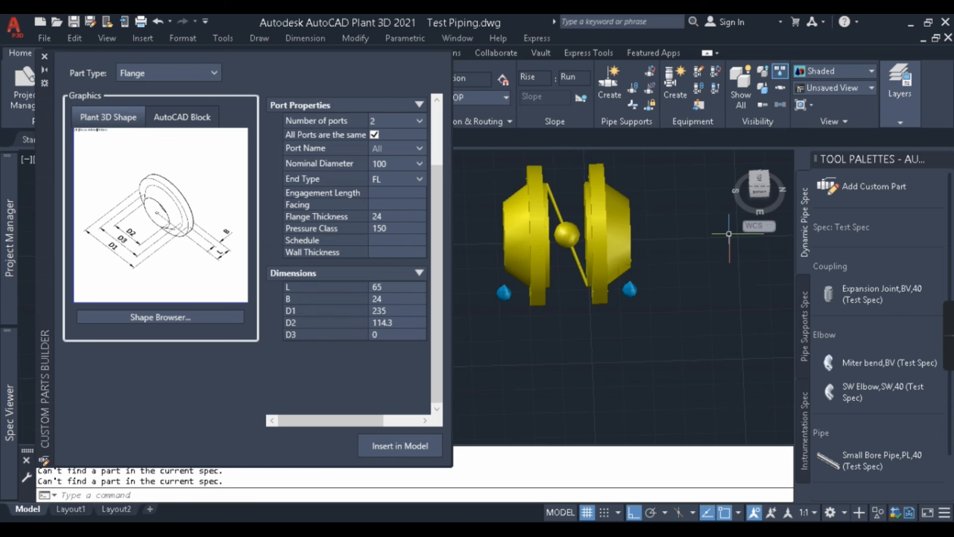
{"action": "left_click", "coordinate": [647, 239]}
{"action": "key", "text": "Escape"}
{"action": "left_click", "coordinate": [609, 250]}
{"action": "scroll", "coordinate": [587, 278], "scroll_direction": "down", "scroll_amount": 3}
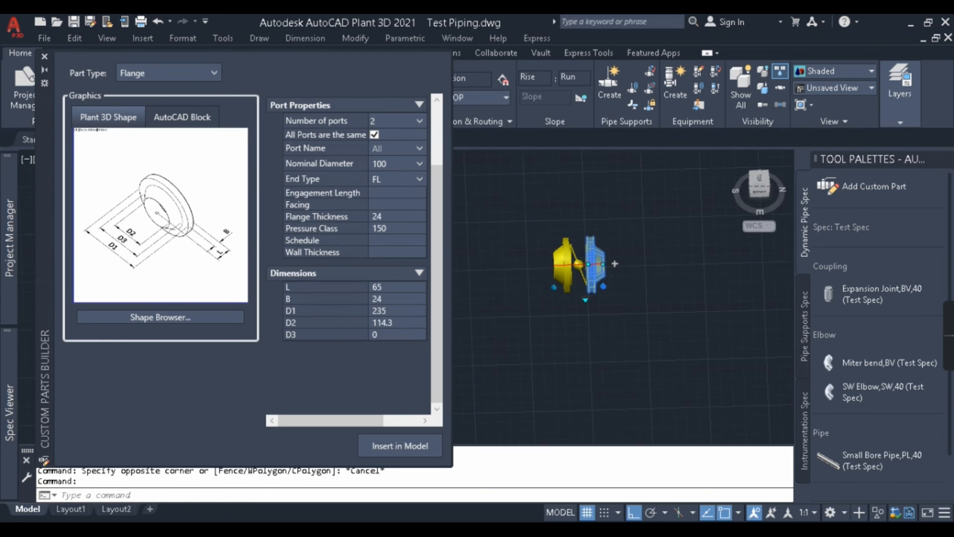
{"action": "left_click", "coordinate": [630, 266]}
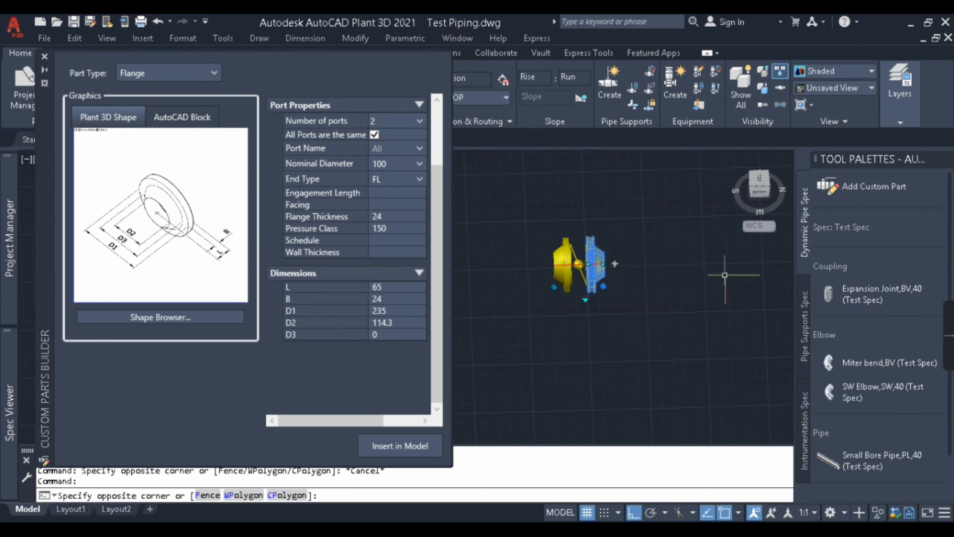
{"action": "key", "text": "Escape"}
Step: Close the Custom Parts Builder and check the "pipe seamless, sch 40, A106" entry of Test Spec in the Spec Viewer
{"action": "left_click", "coordinate": [44, 57]}
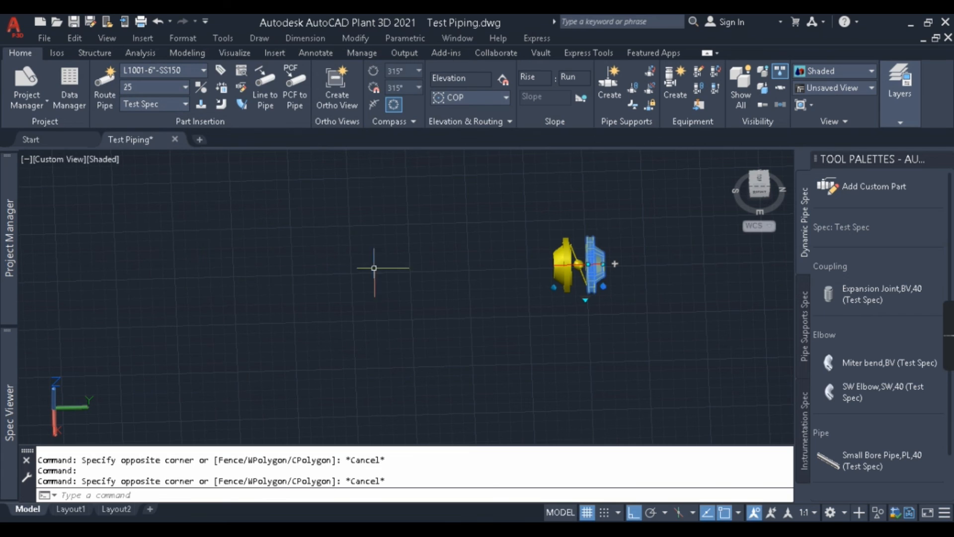
{"action": "mouse_move", "coordinate": [2, 374]}
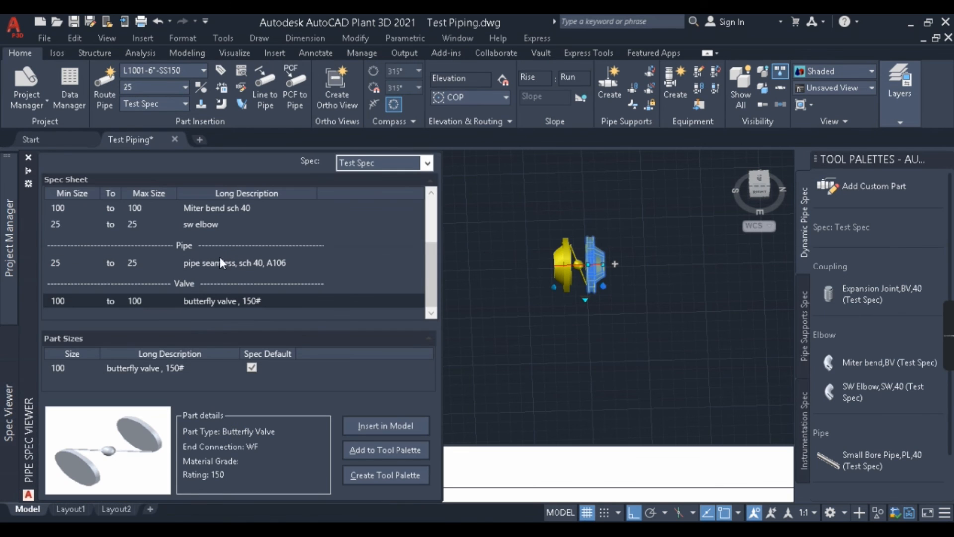
{"action": "left_click", "coordinate": [189, 271]}
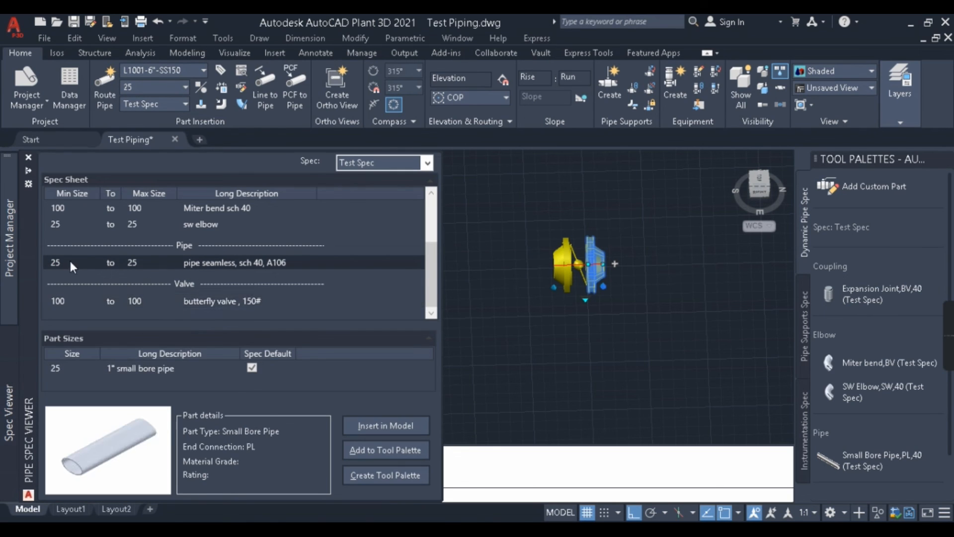
{"action": "key", "text": "Escape"}
Step: Examine the butterfly valve with both flanges in the model from different angles
{"action": "middle_click_drag", "start_coordinate": [649, 297], "coordinate": [491, 315]}
{"action": "scroll", "coordinate": [520, 310], "scroll_direction": "down", "scroll_amount": 3}
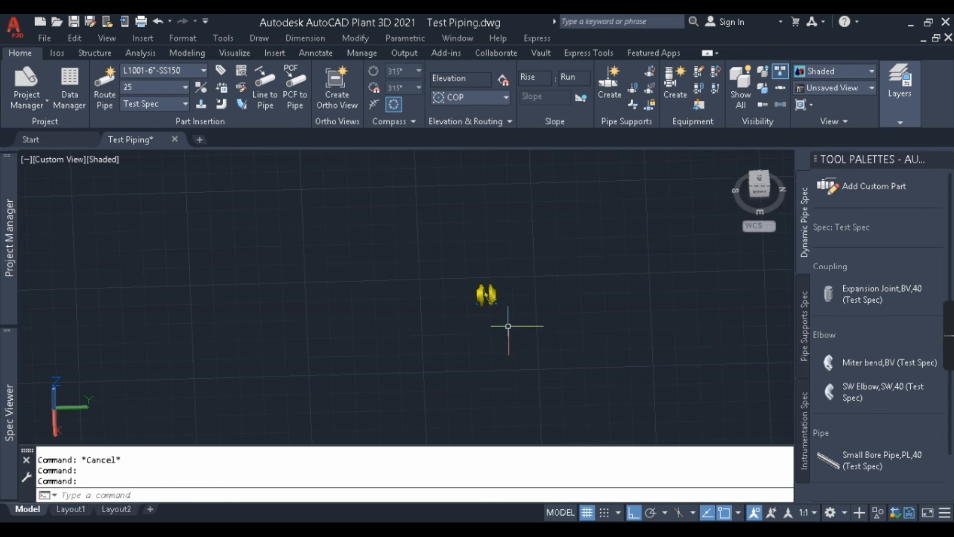
{"action": "scroll", "coordinate": [519, 318], "scroll_direction": "down", "scroll_amount": 3}
{"action": "scroll", "coordinate": [509, 319], "scroll_direction": "up", "scroll_amount": 6}
{"action": "mouse_move", "coordinate": [517, 340]}
{"action": "middle_mouse_down", "text": "shift"}
{"action": "mouse_move", "coordinate": [563, 292]}
{"action": "mouse_move", "coordinate": [506, 343]}
{"action": "middle_mouse_up", "text": "shift"}
{"action": "scroll", "coordinate": [565, 286], "scroll_direction": "down", "scroll_amount": 4}
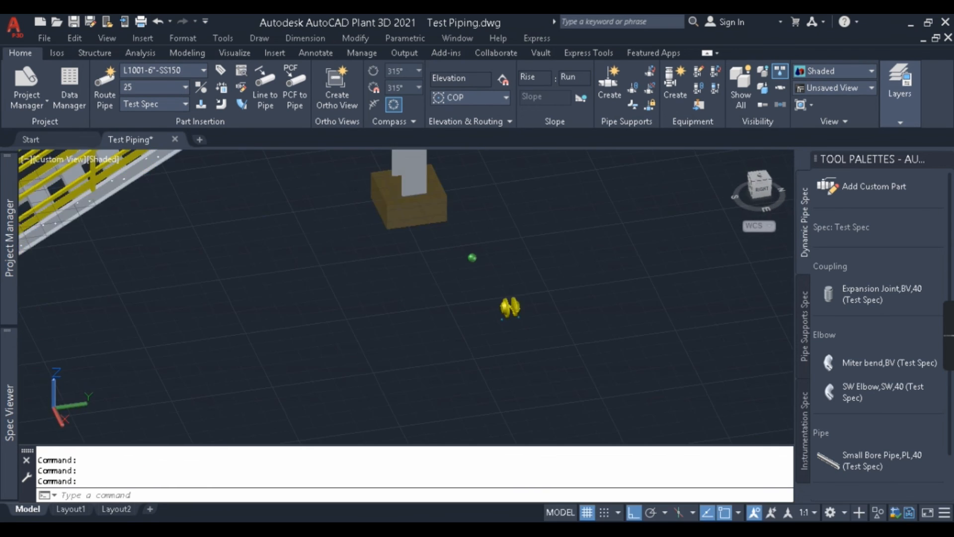
{"action": "scroll", "coordinate": [529, 331], "scroll_direction": "down", "scroll_amount": 3}
{"action": "scroll", "coordinate": [520, 303], "scroll_direction": "up", "scroll_amount": 8}
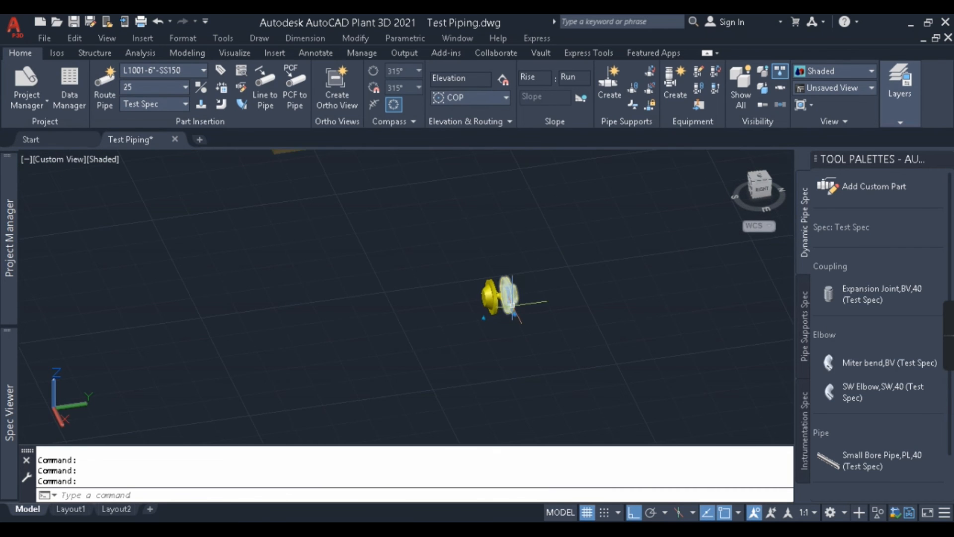
Step: Switch to the Plant 3D Spec Editor and start a new catalog component in the Valves category
{"action": "key", "text": "Escape"}
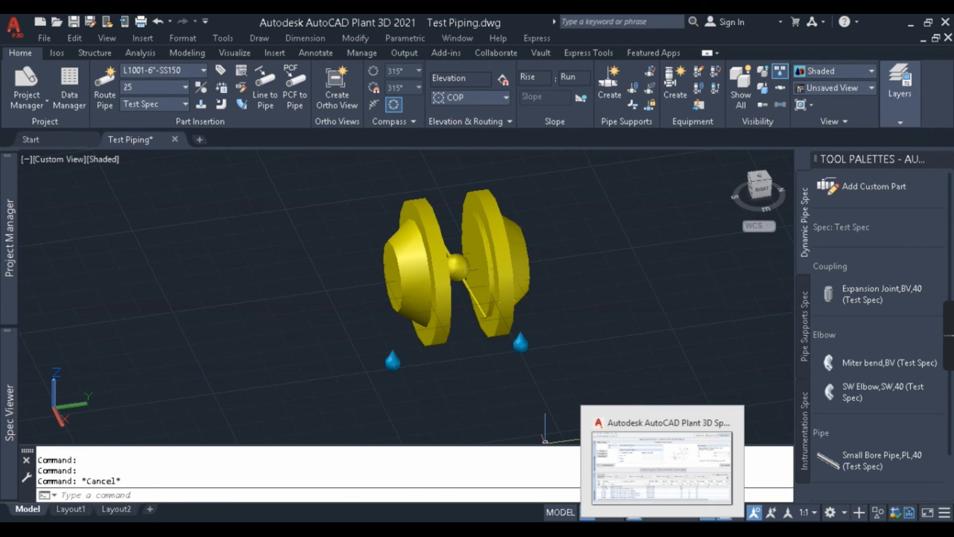
{"action": "left_click", "coordinate": [648, 494]}
{"action": "left_click", "coordinate": [401, 285]}
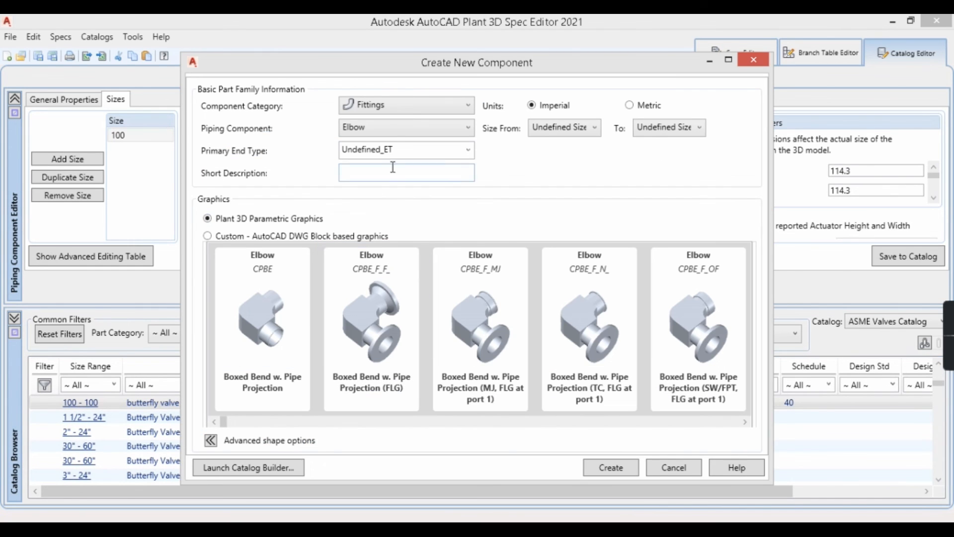
{"action": "left_click", "coordinate": [414, 101]}
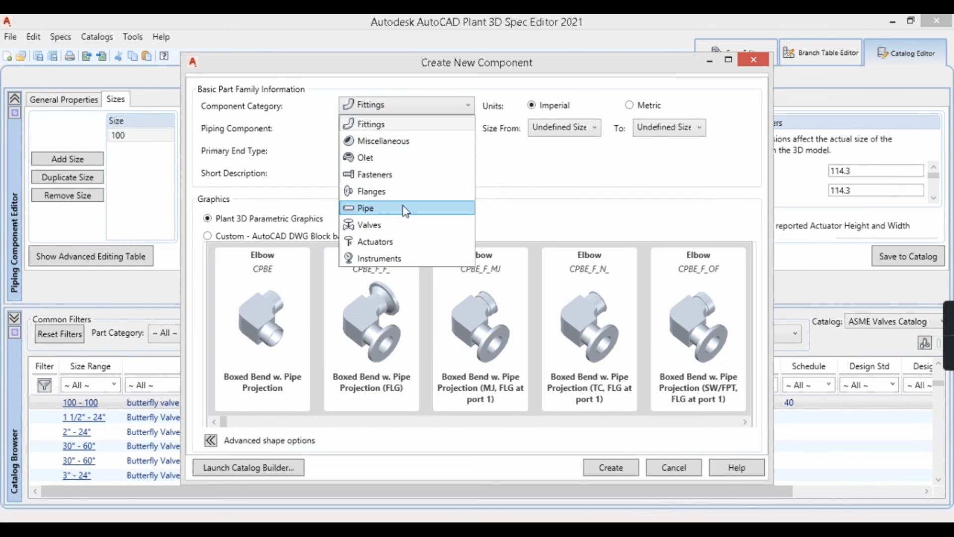
{"action": "left_click", "coordinate": [383, 225]}
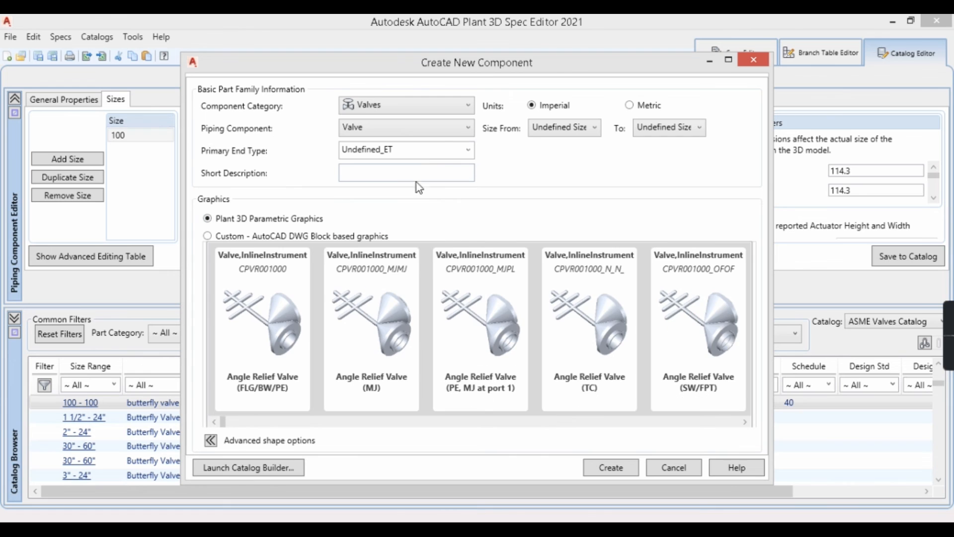
Step: Set the new valve component to metric units with a size range from 8 to 8
{"action": "left_click", "coordinate": [630, 105]}
{"action": "left_click", "coordinate": [562, 127]}
{"action": "left_click", "coordinate": [559, 171]}
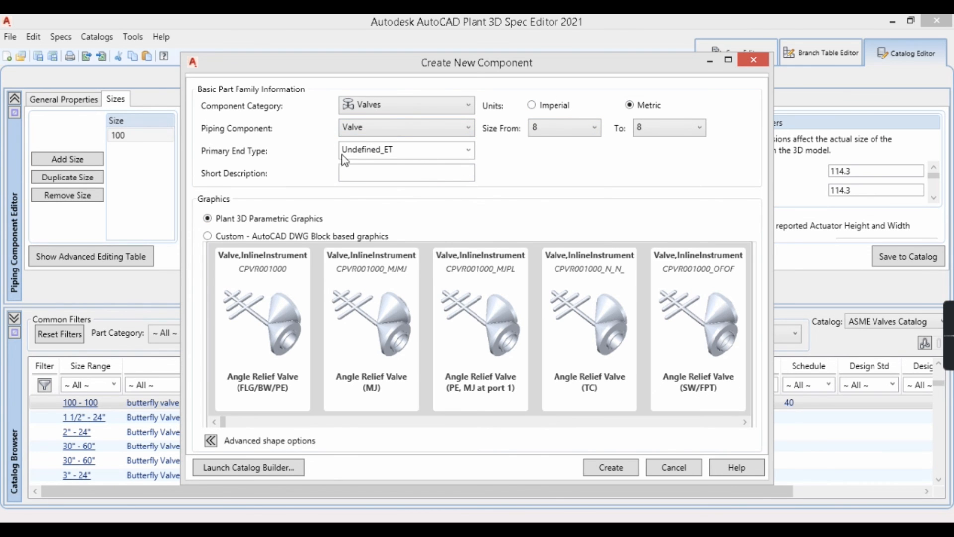
Step: Look through the parametric valve shapes and try SW as the primary end type
{"action": "left_click", "coordinate": [398, 179]}
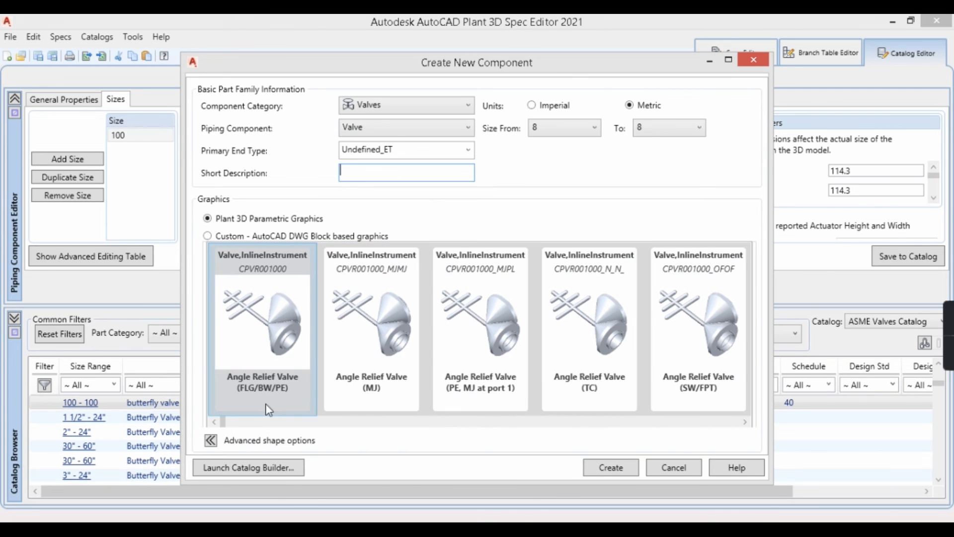
{"action": "left_click", "coordinate": [708, 425]}
{"action": "left_click_drag", "start_coordinate": [273, 422], "coordinate": [605, 426]}
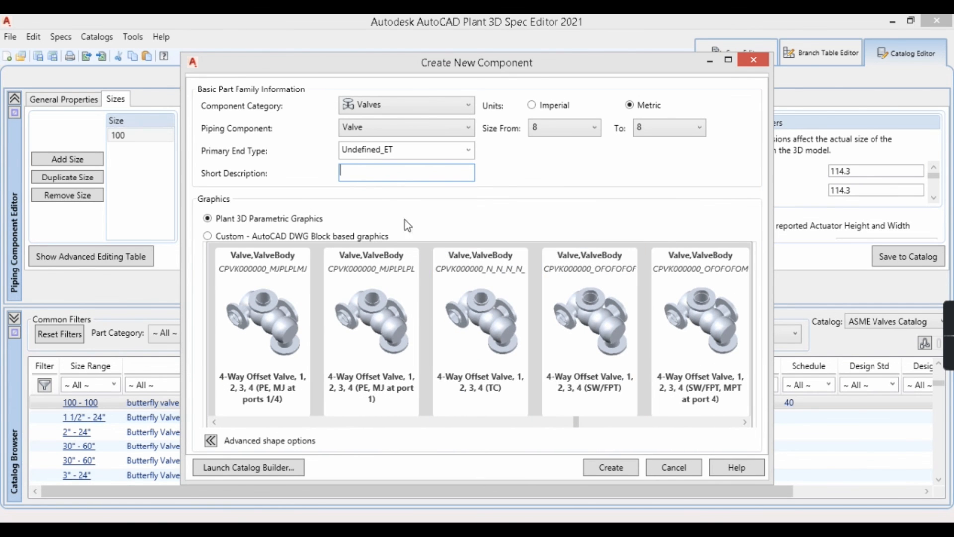
{"action": "left_click", "coordinate": [467, 150]}
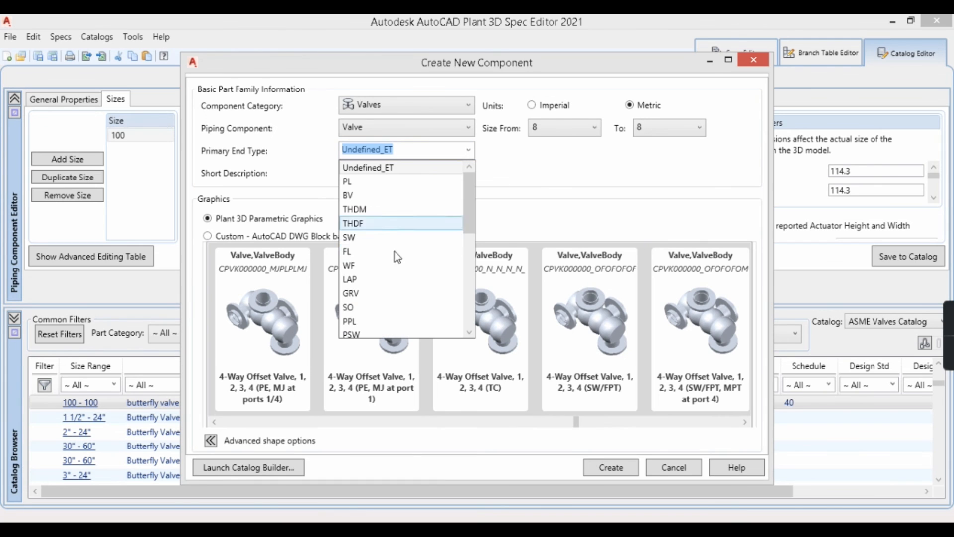
{"action": "mouse_move", "coordinate": [471, 188]}
{"action": "left_mouse_down"}
{"action": "mouse_move", "coordinate": [477, 266]}
{"action": "mouse_move", "coordinate": [472, 188]}
{"action": "left_mouse_up"}
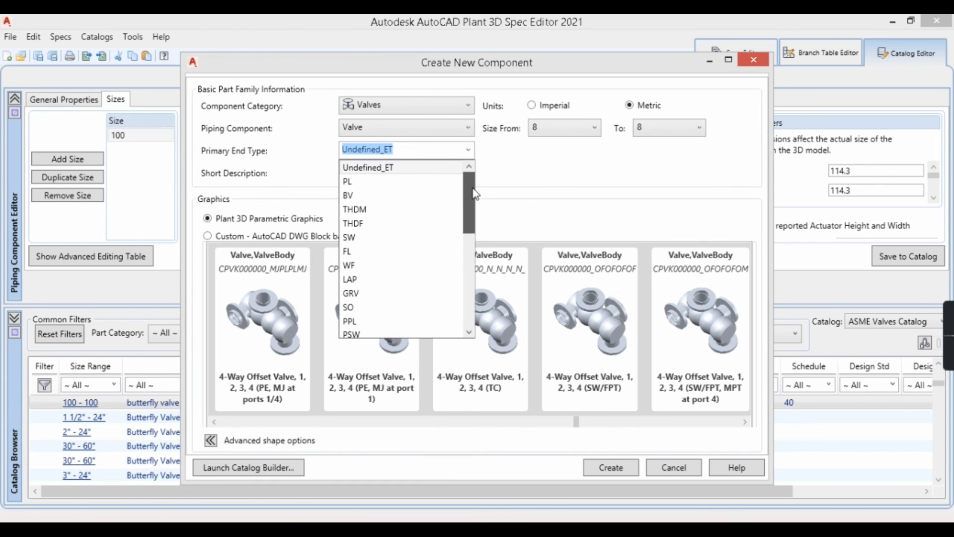
{"action": "left_click", "coordinate": [351, 238]}
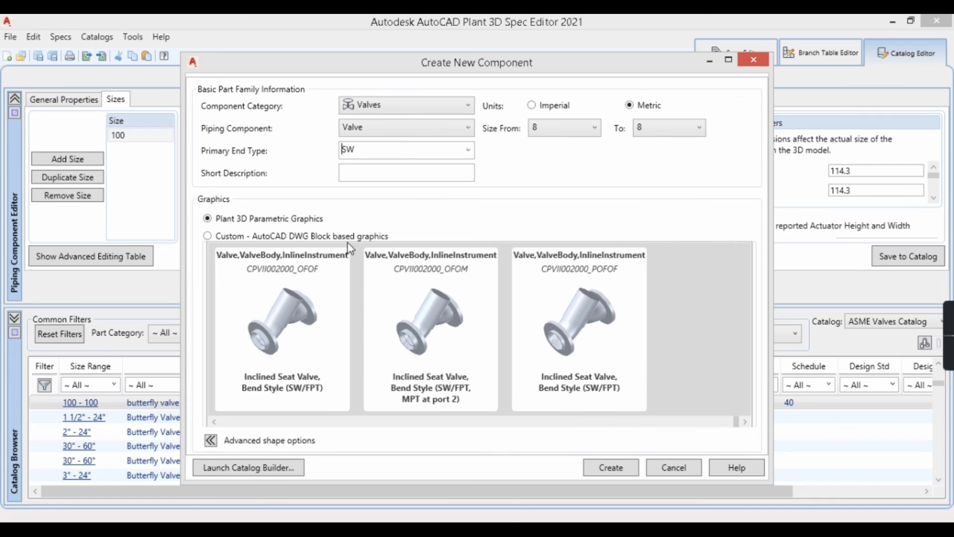
Step: Set the valve's primary end type to FL and look through the matching parametric valve shapes
{"action": "left_click", "coordinate": [470, 155]}
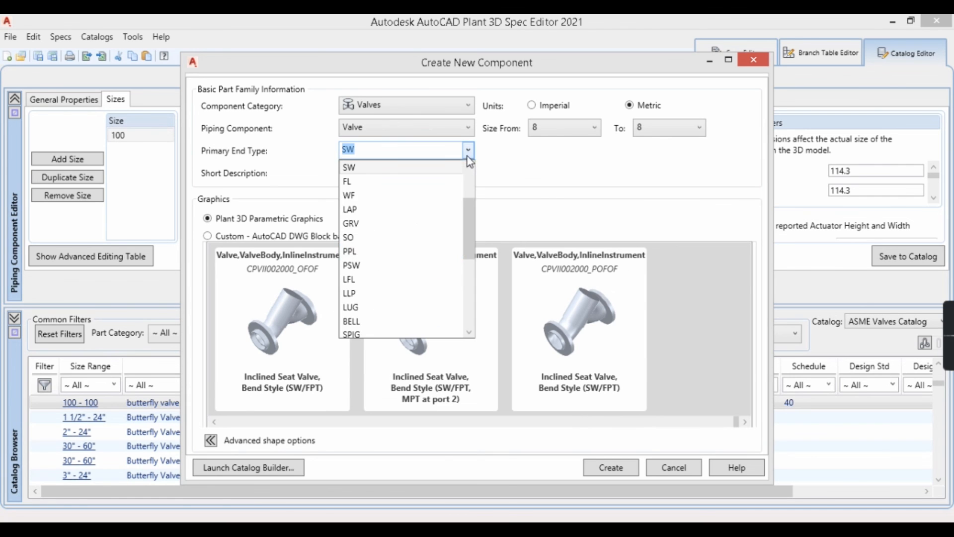
{"action": "left_click", "coordinate": [371, 184]}
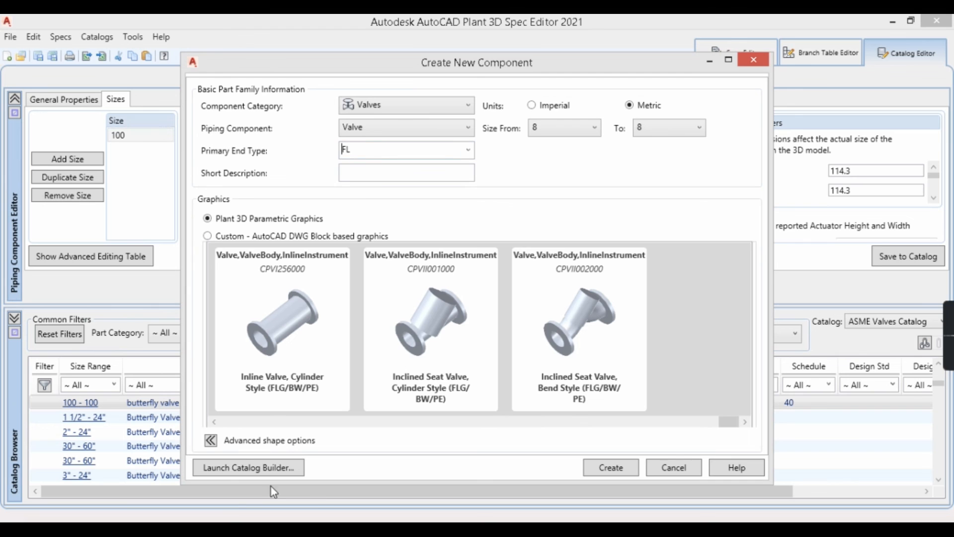
{"action": "left_click_drag", "start_coordinate": [727, 423], "coordinate": [684, 431]}
{"action": "left_click", "coordinate": [569, 304]}
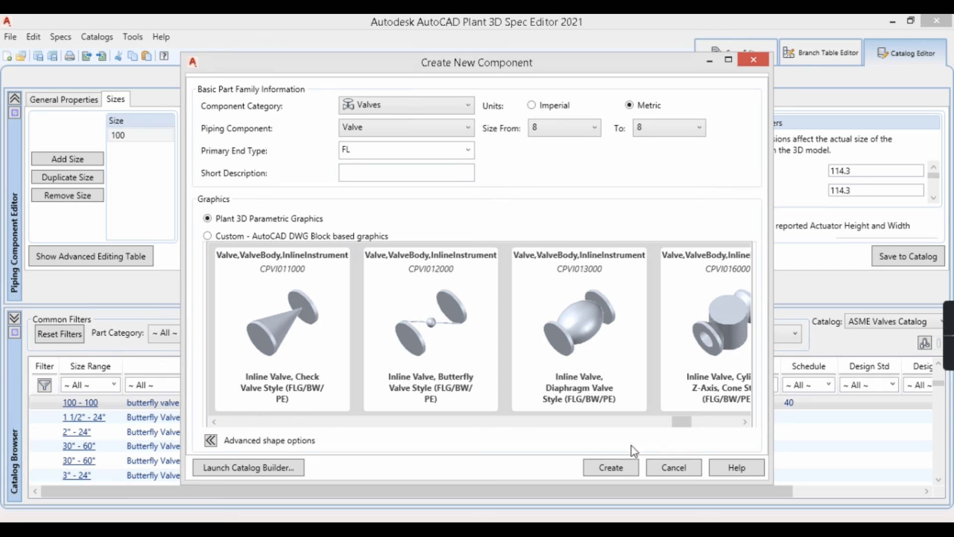
{"action": "left_click_drag", "start_coordinate": [681, 430], "coordinate": [504, 433]}
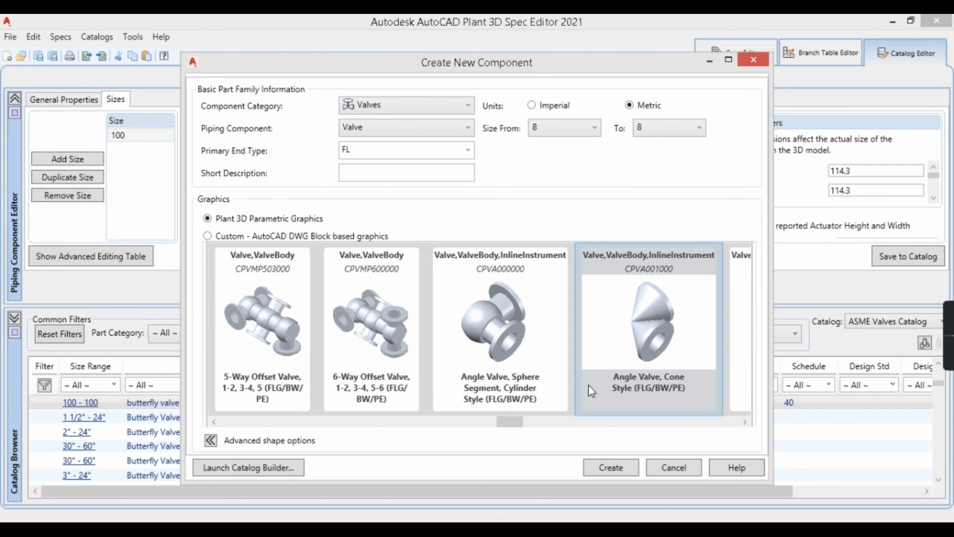